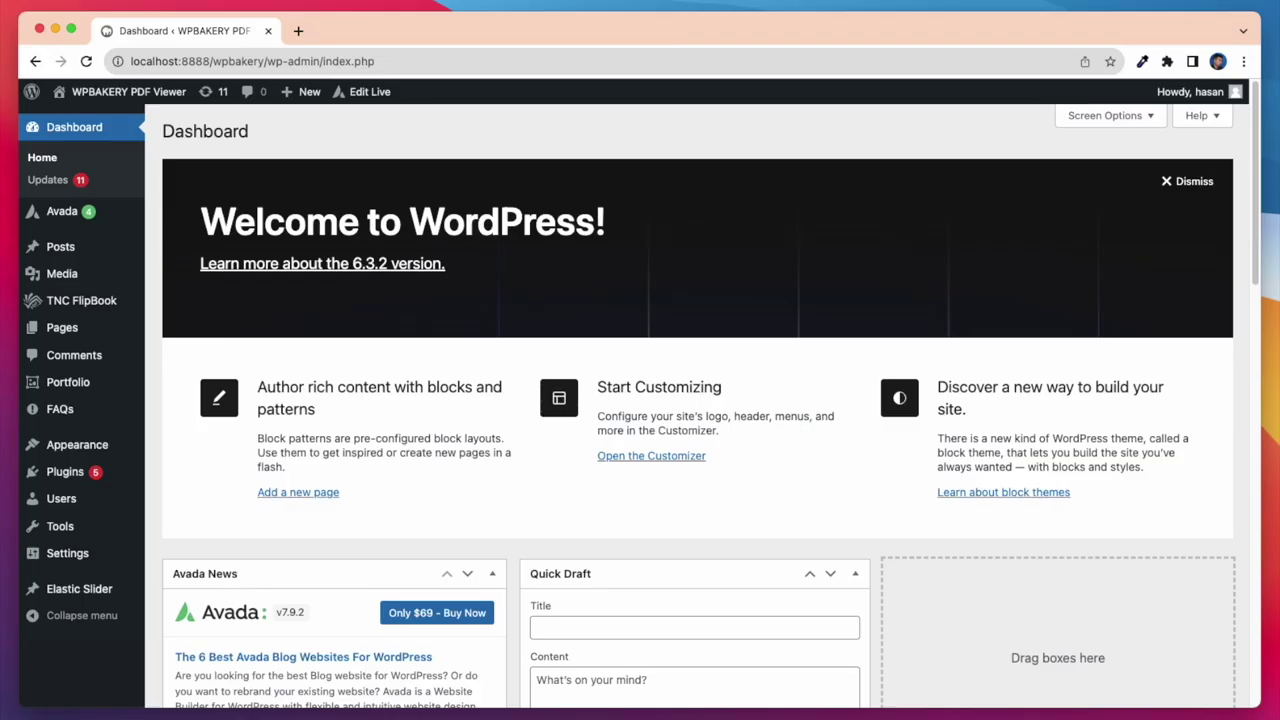
Create a new page titled 'Avada TNC FlipBook Addon' and switch it to the Avada back-end builder
mouse_move(60, 323)
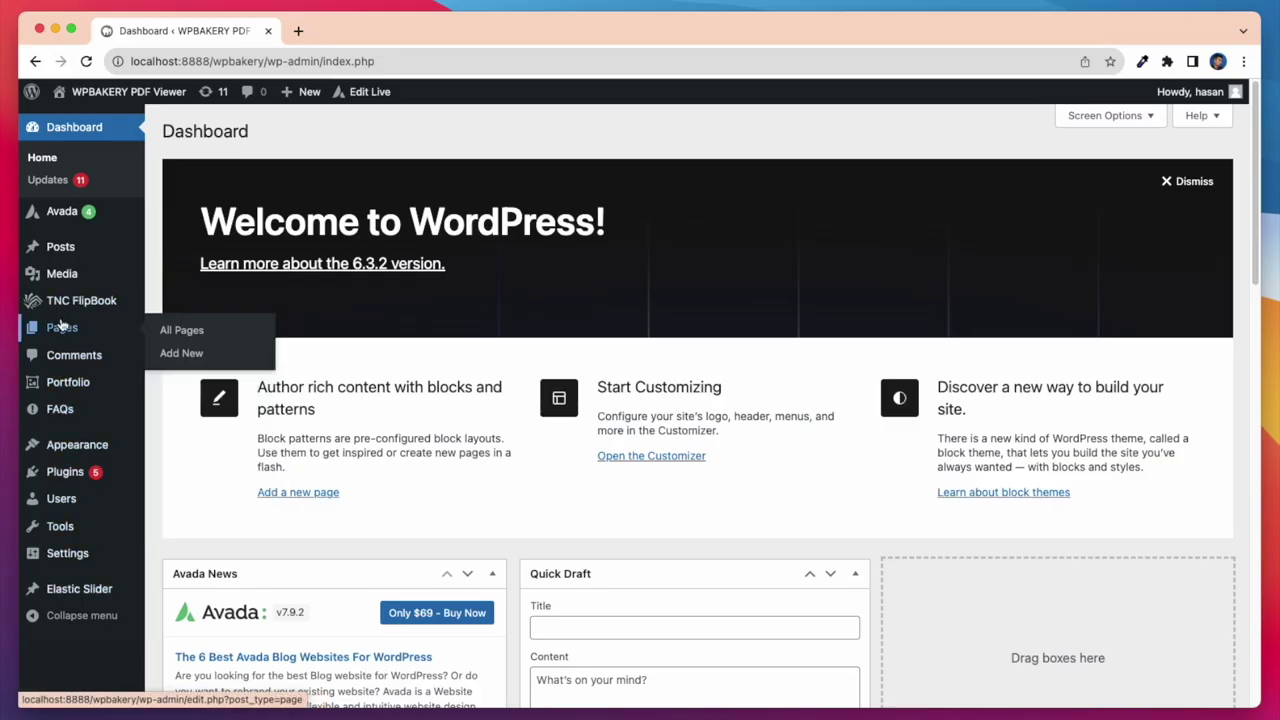
click(182, 355)
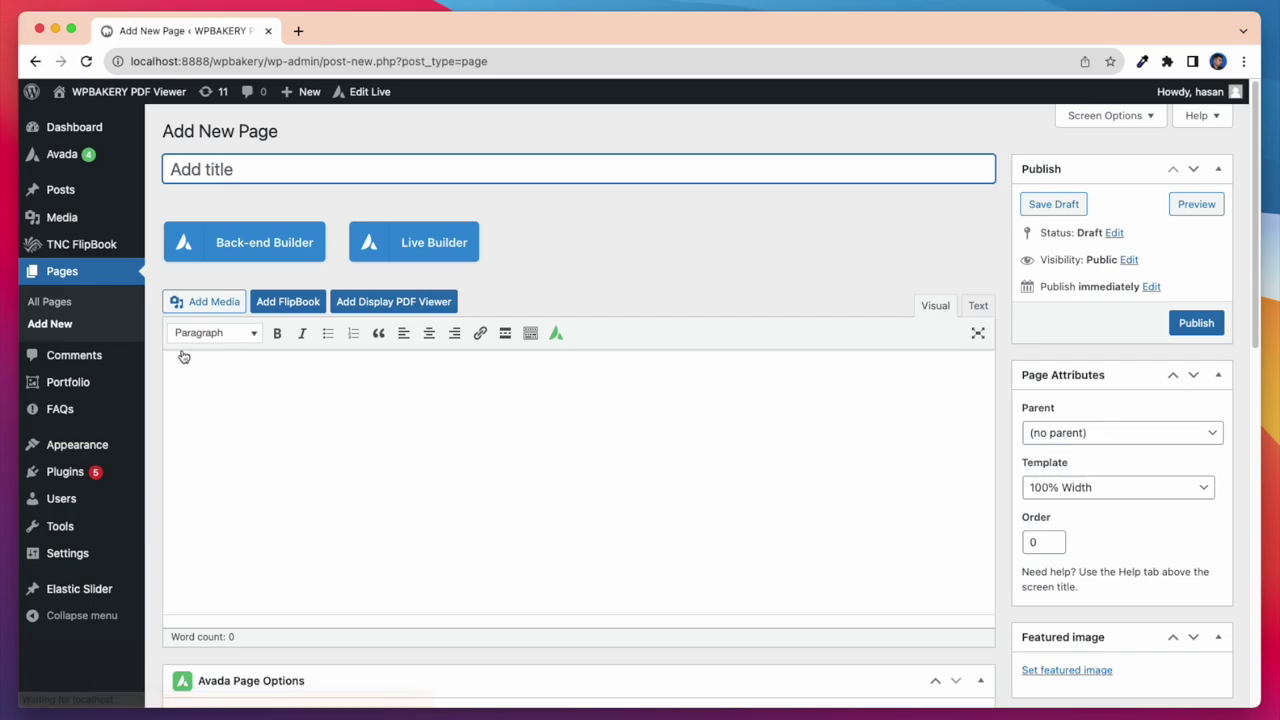
click(474, 171)
text(Avada)
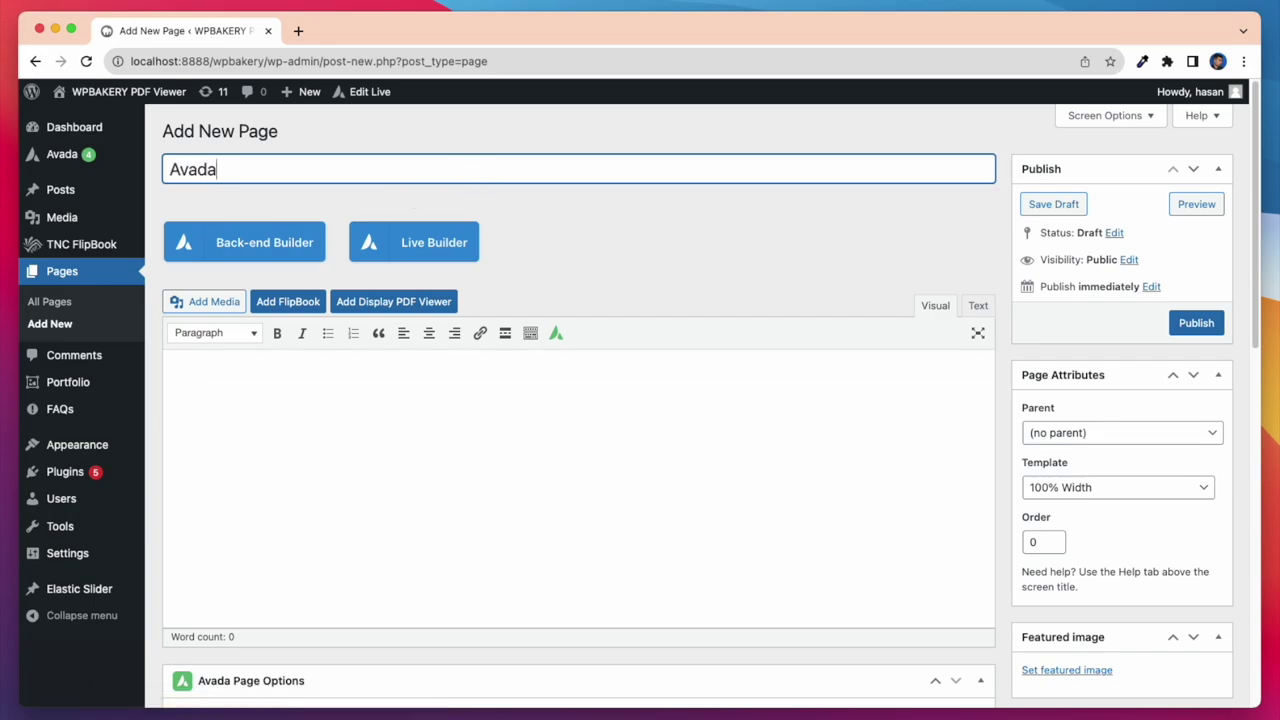
text( TNC FlipBook Addon)
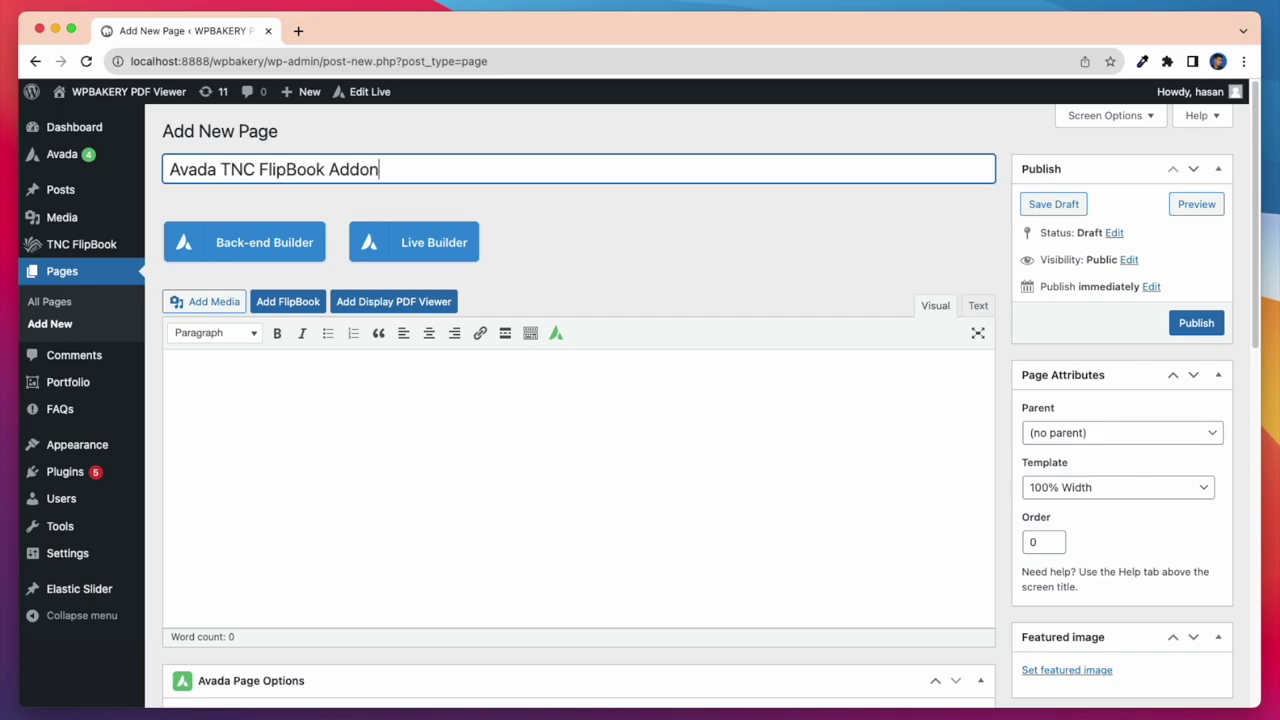
click(265, 250)
Add a 1/1 single-column container to the page
scroll(650, 322, down, 2)
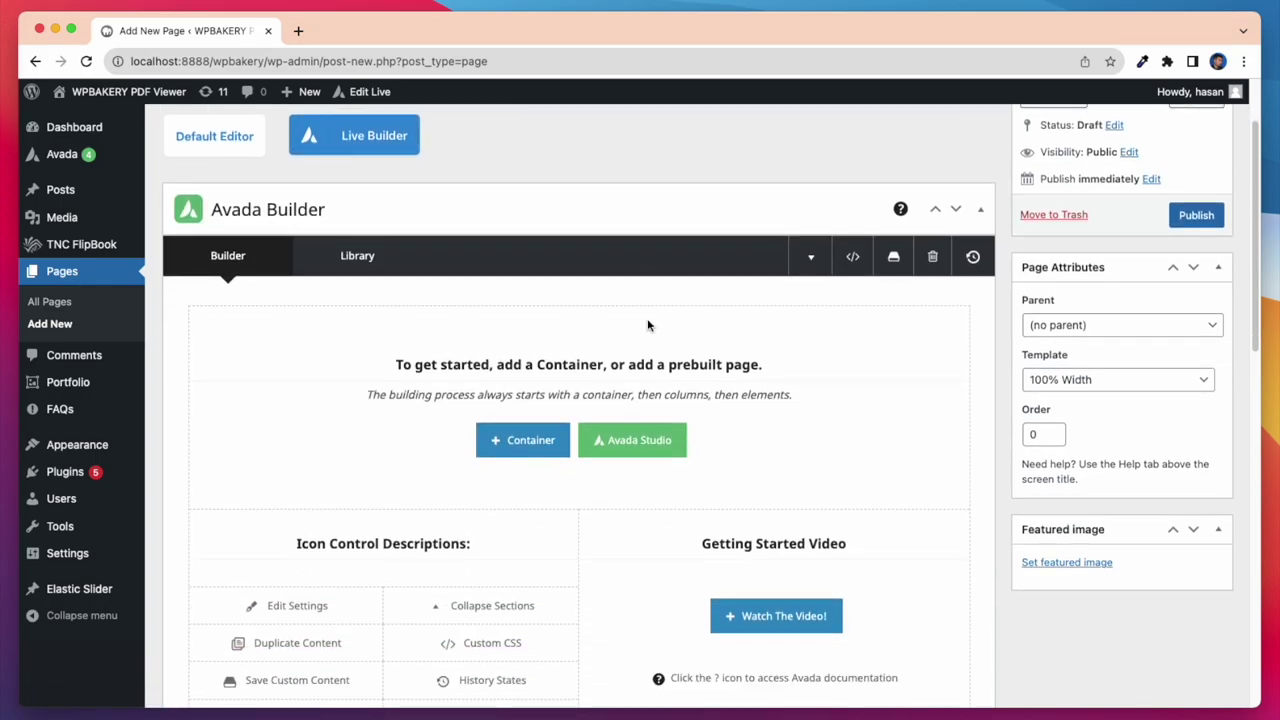
click(522, 440)
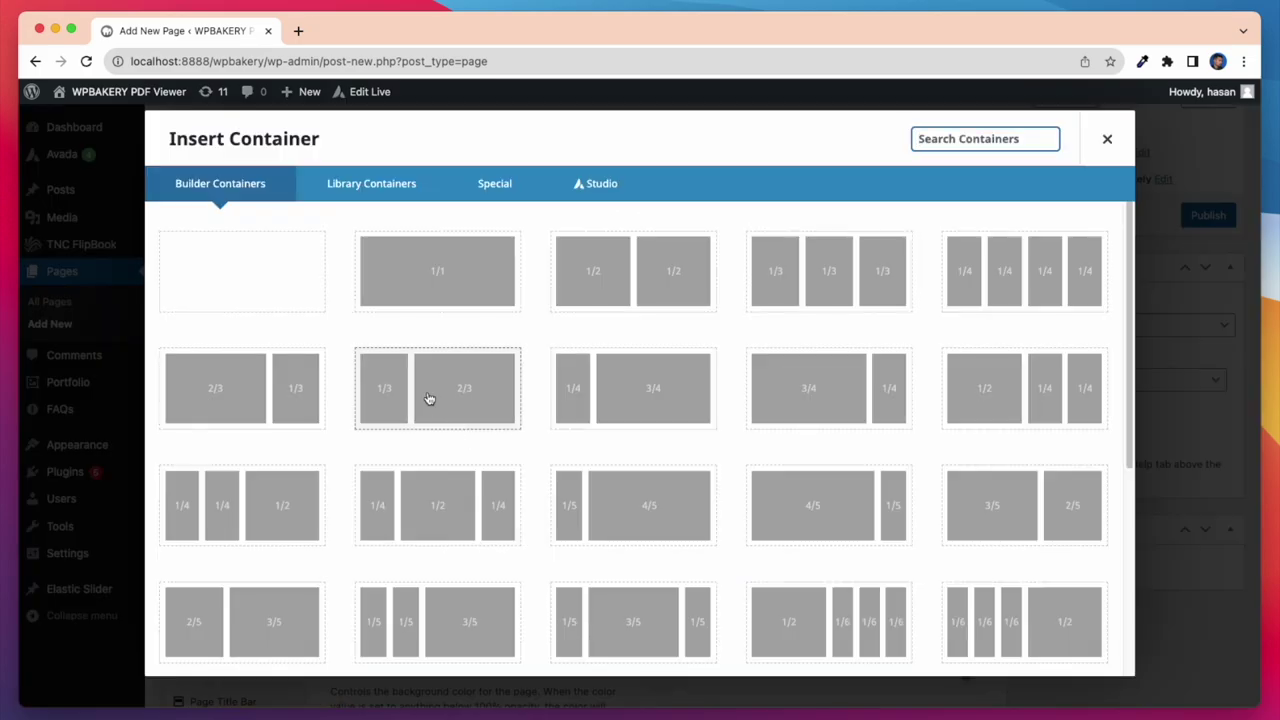
click(407, 262)
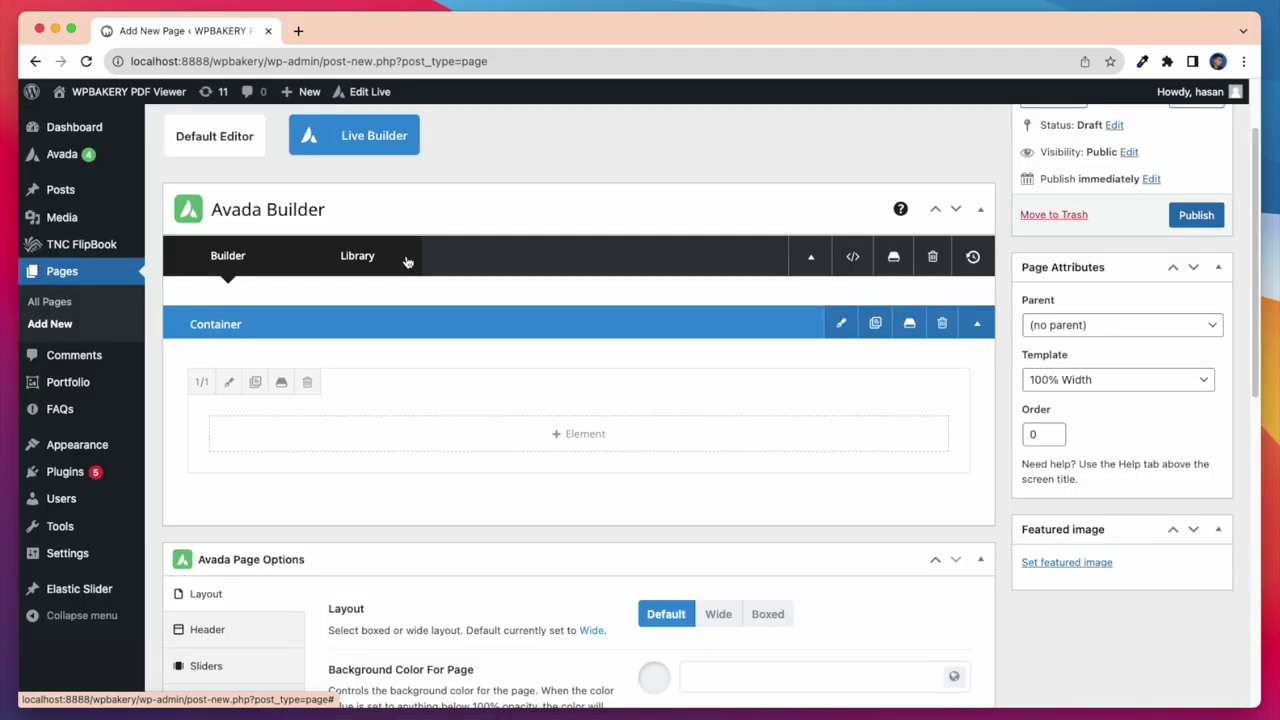
Add a PDF Viewer Embed element to the column, found by searching 'pdf'
click(578, 434)
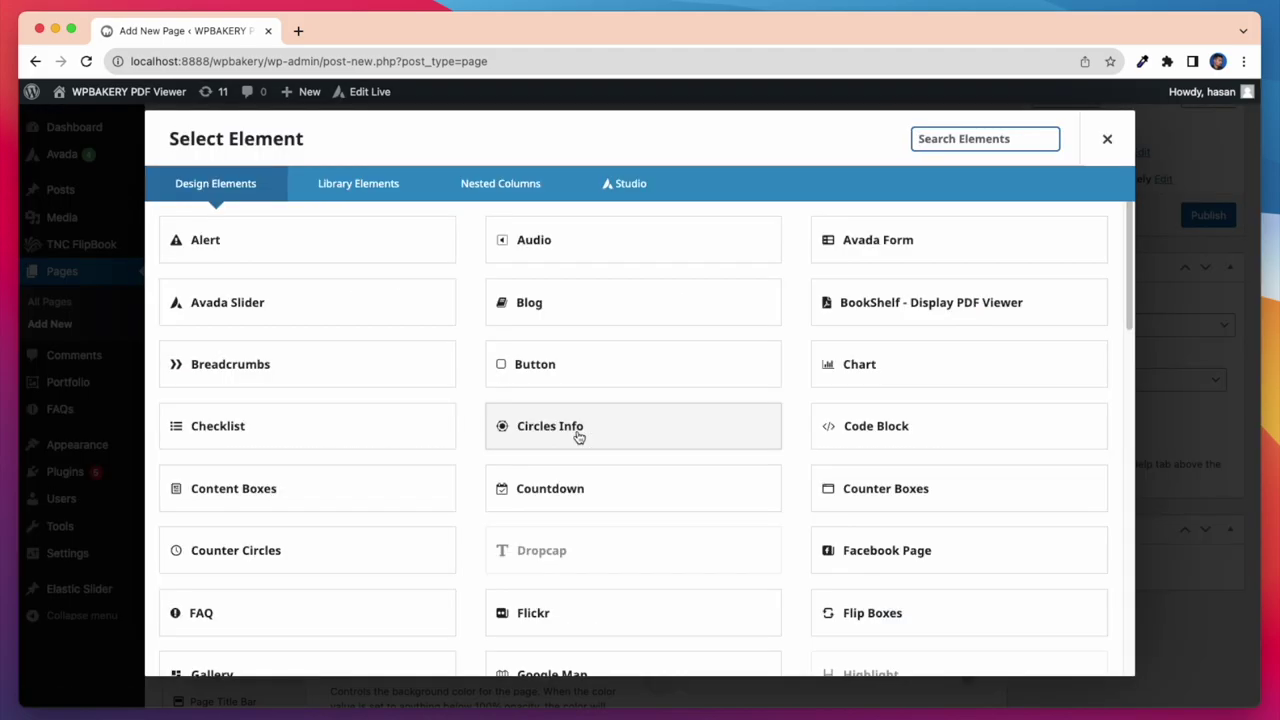
click(968, 141)
text(pdf)
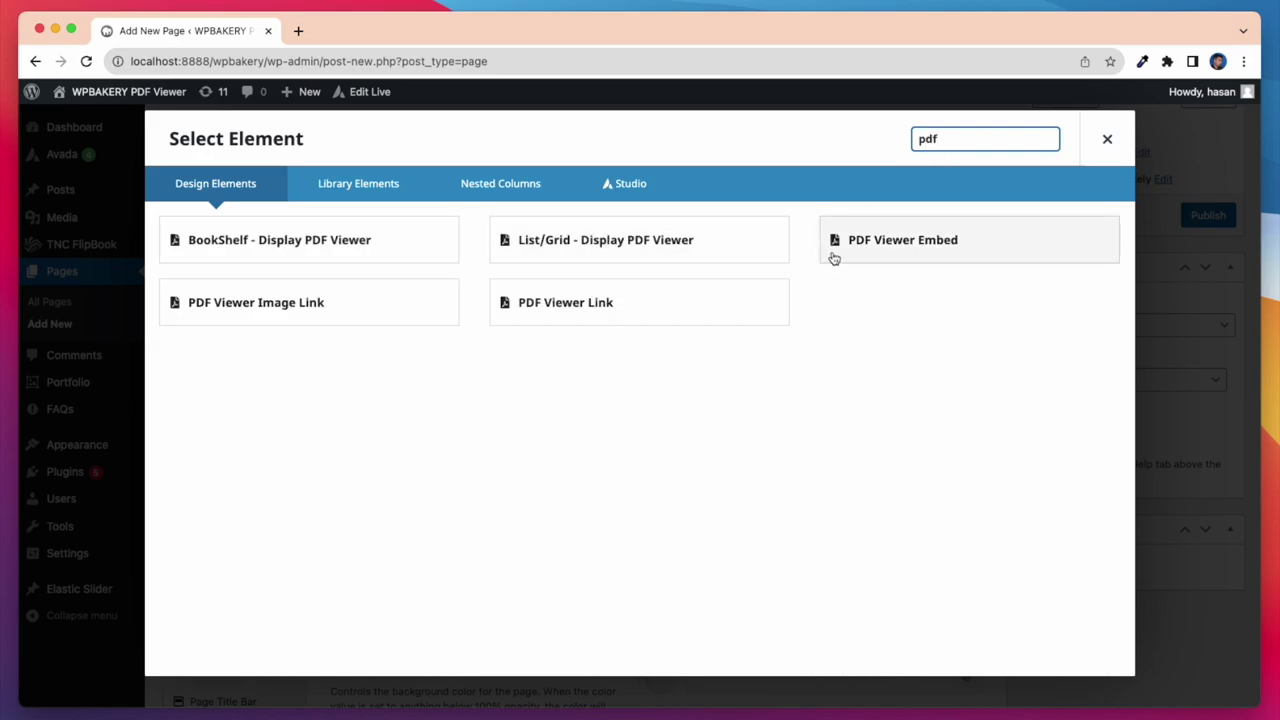
click(834, 259)
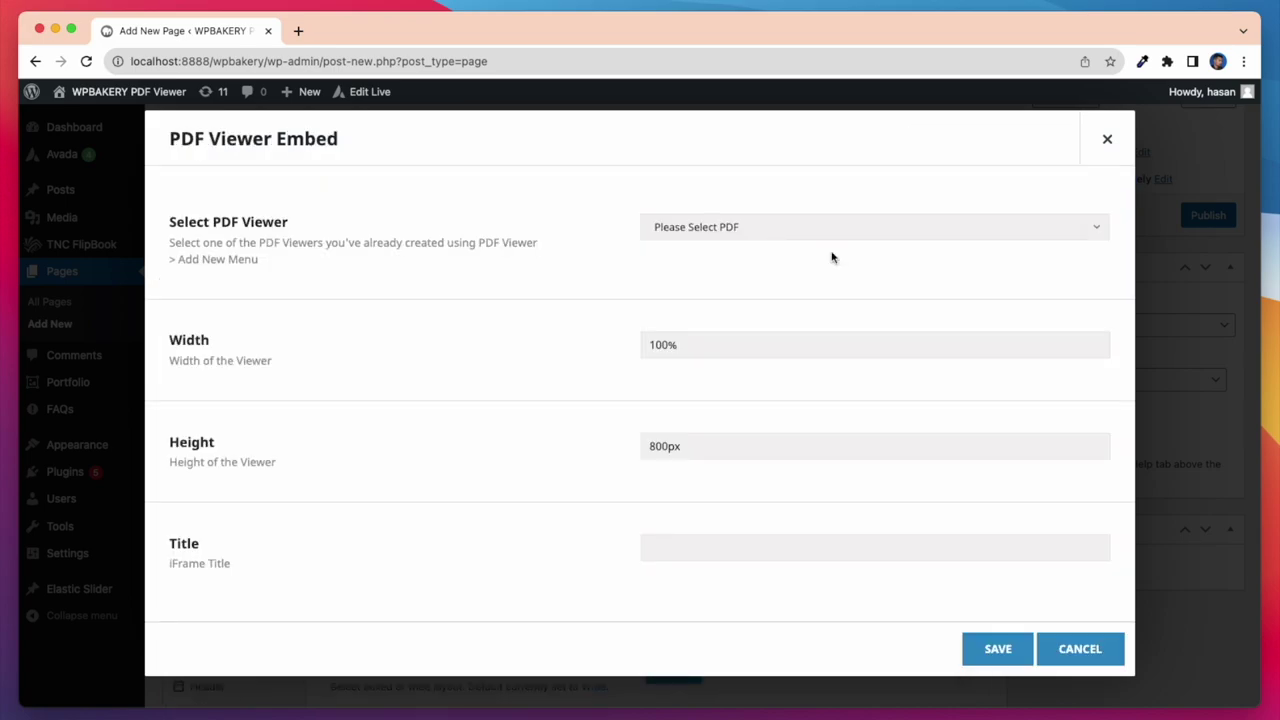
Set the embed element's PDF viewer to 'magazine' and save it
click(823, 236)
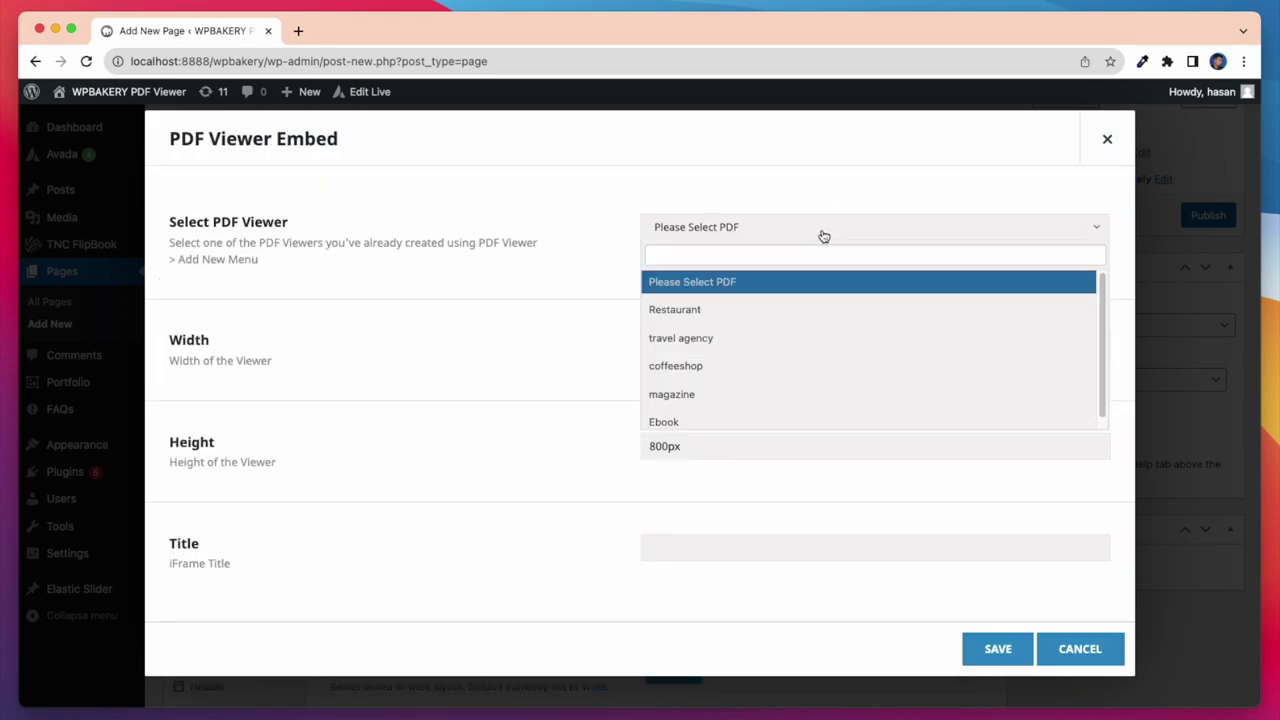
click(685, 394)
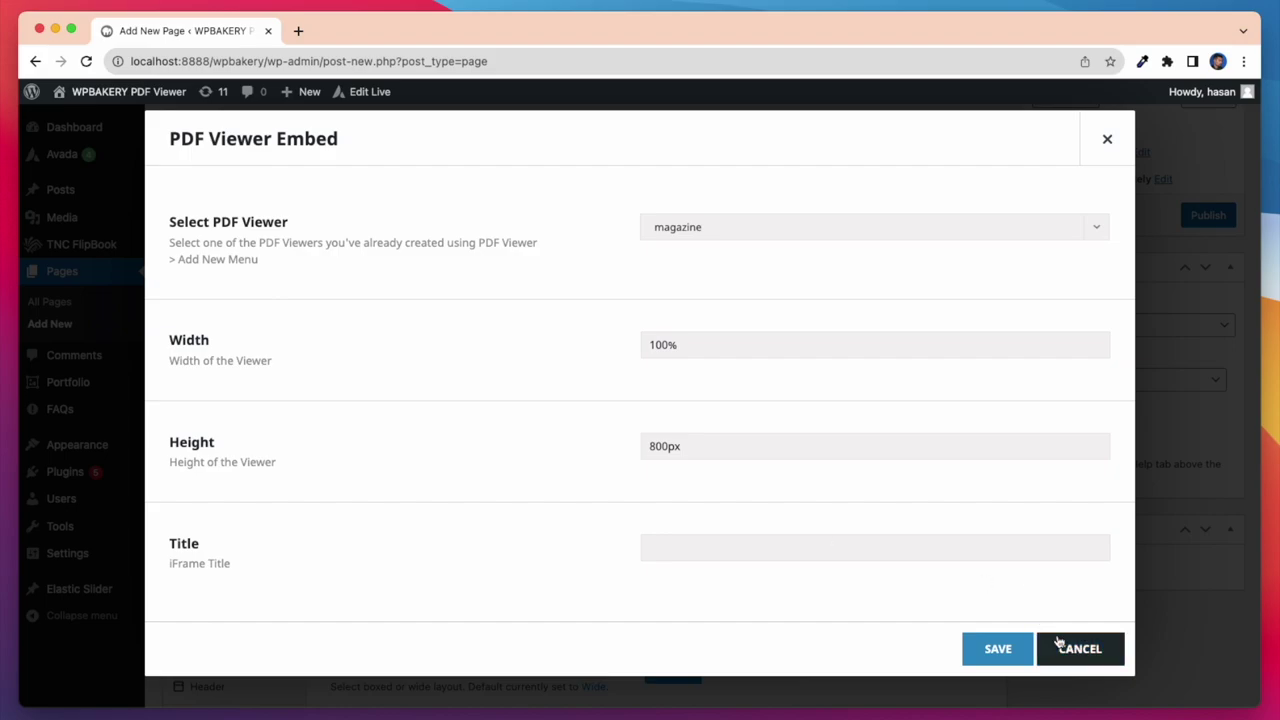
click(997, 649)
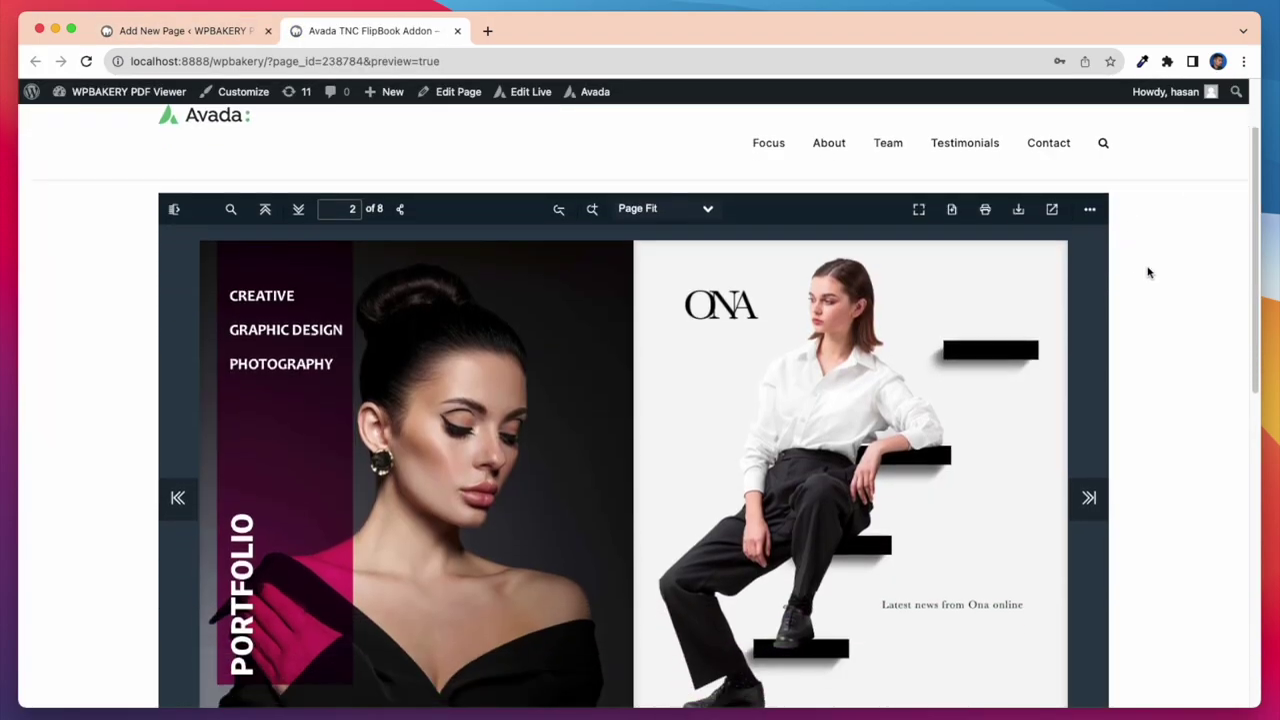
Flip the previewed magazine flipbook to its next spread
click(1060, 230)
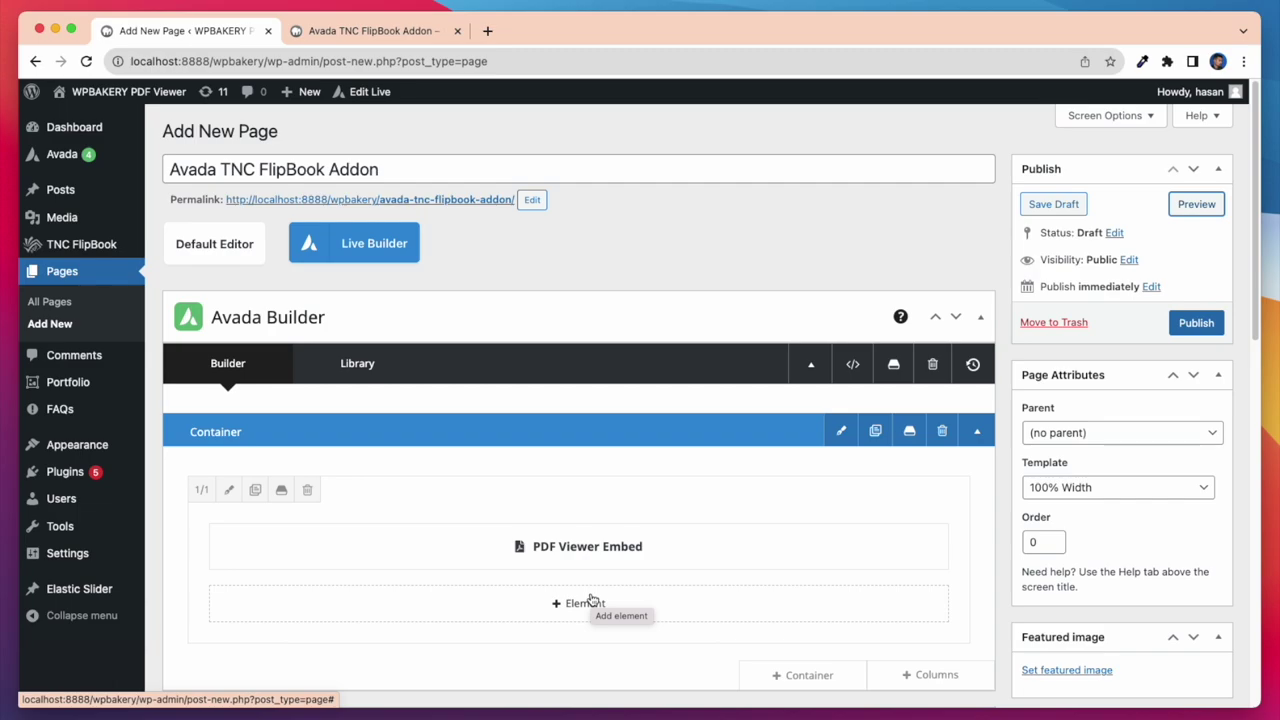
Add a PDF Viewer Link element below the embed
click(594, 605)
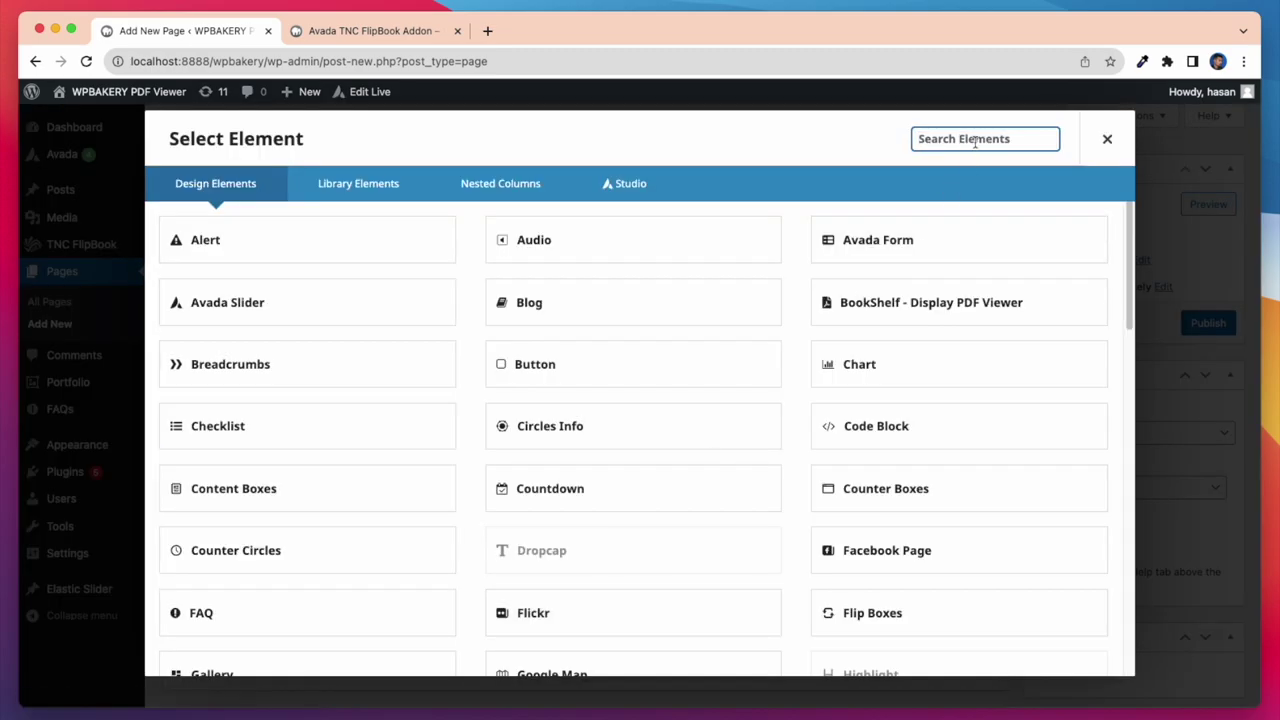
text(pdf)
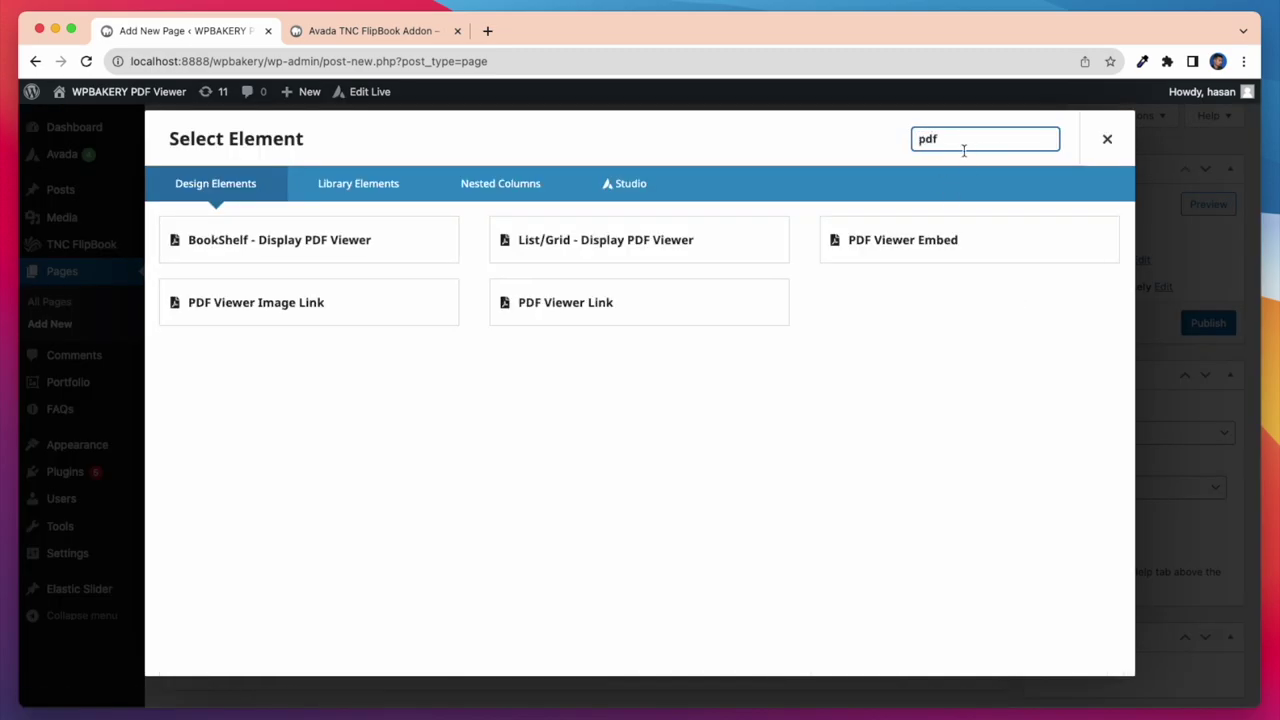
click(631, 316)
Point the link to coffeeshop with text 'This is coffeeshop', opening in New Window, and save
click(814, 229)
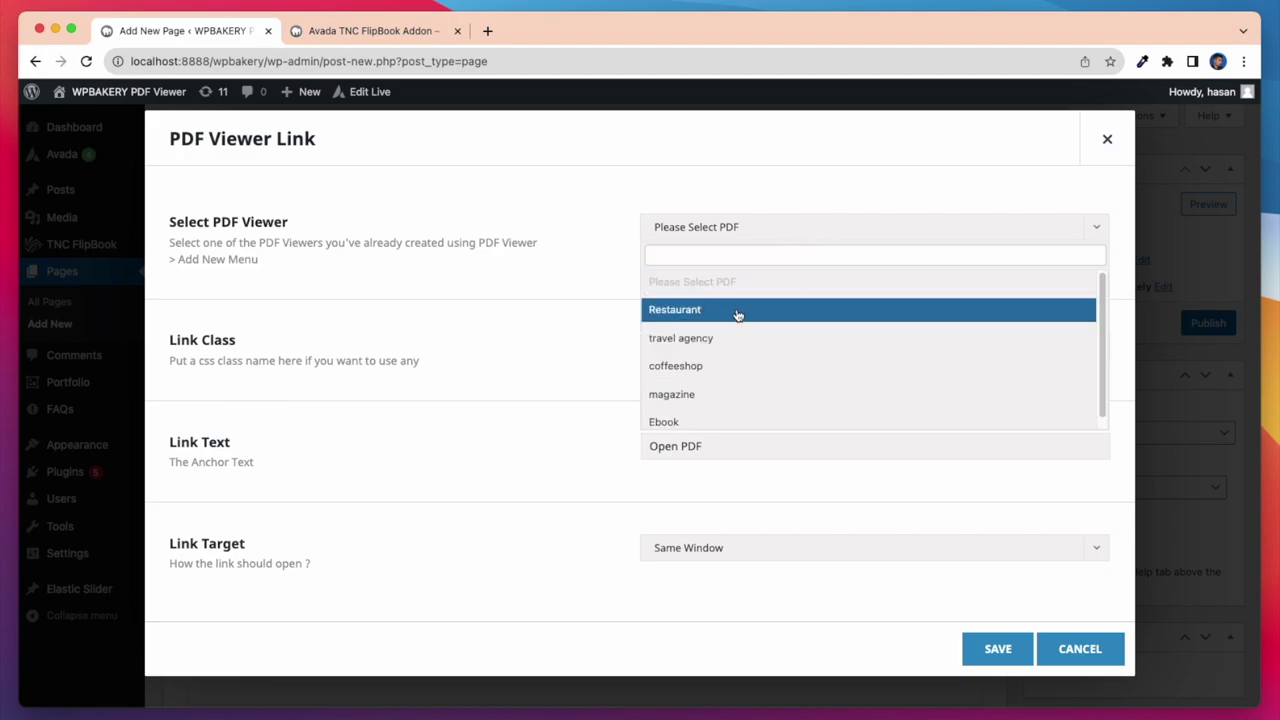
click(713, 367)
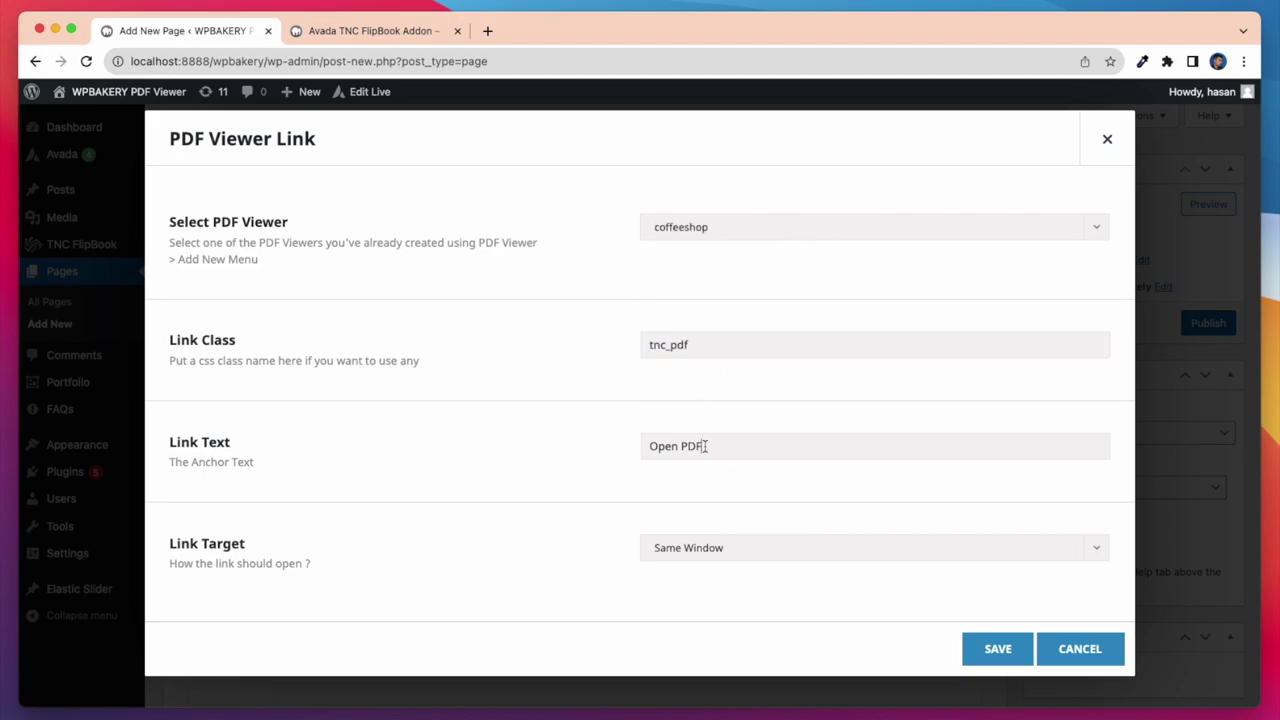
key(BackSpace)
key(BackSpace)
key(BackSpace)
key(BackSpace)
key(BackSpace)
key(BackSpace)
key(BackSpace)
key(BackSpace)
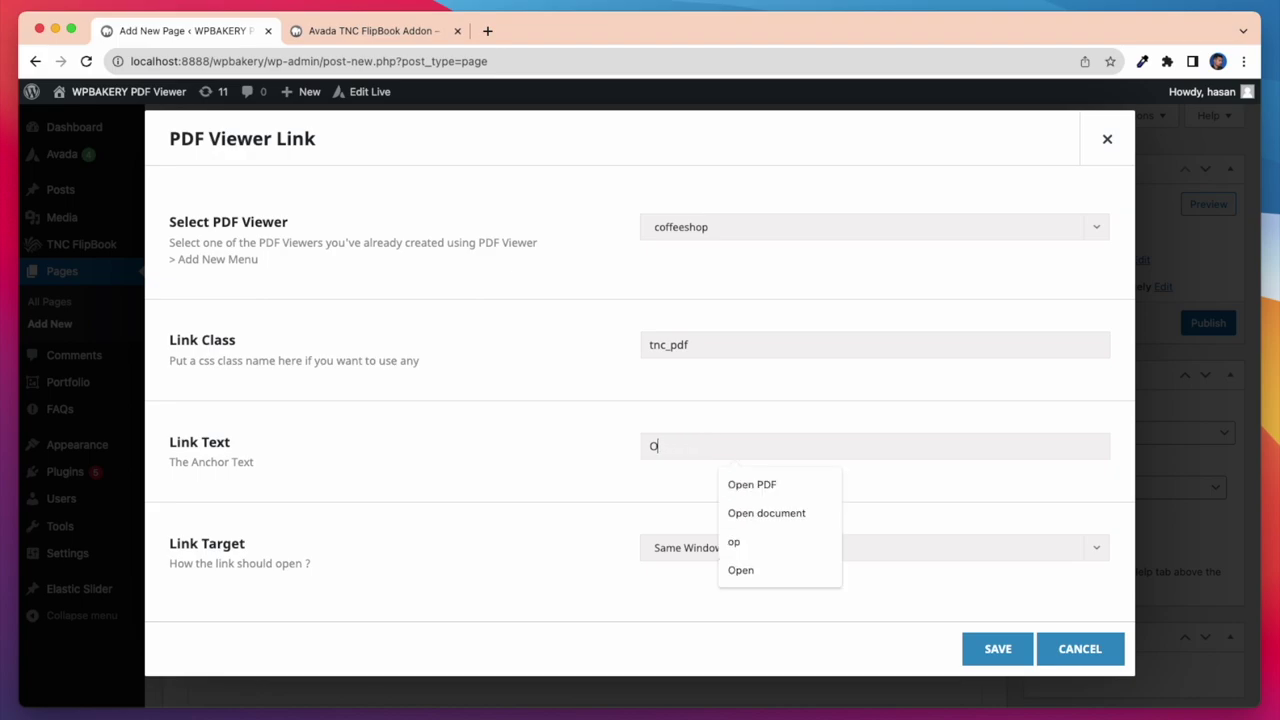
text(This is c)
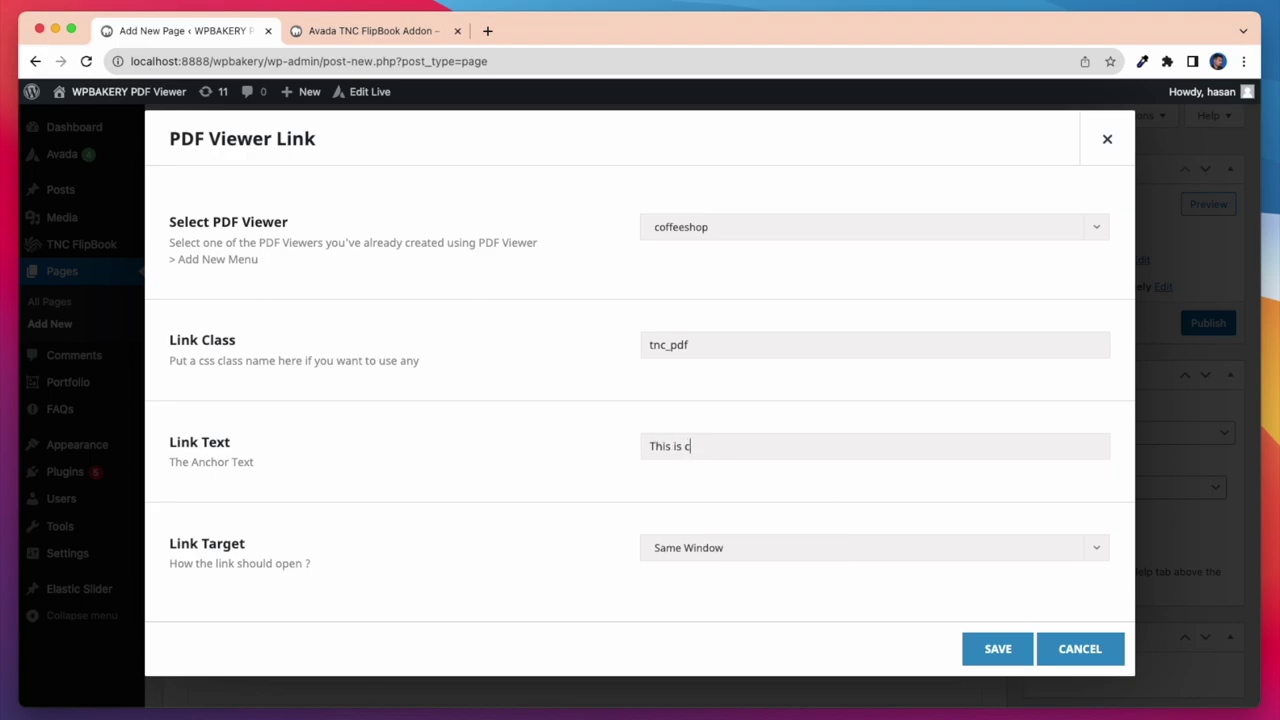
text(offeeshop)
click(754, 549)
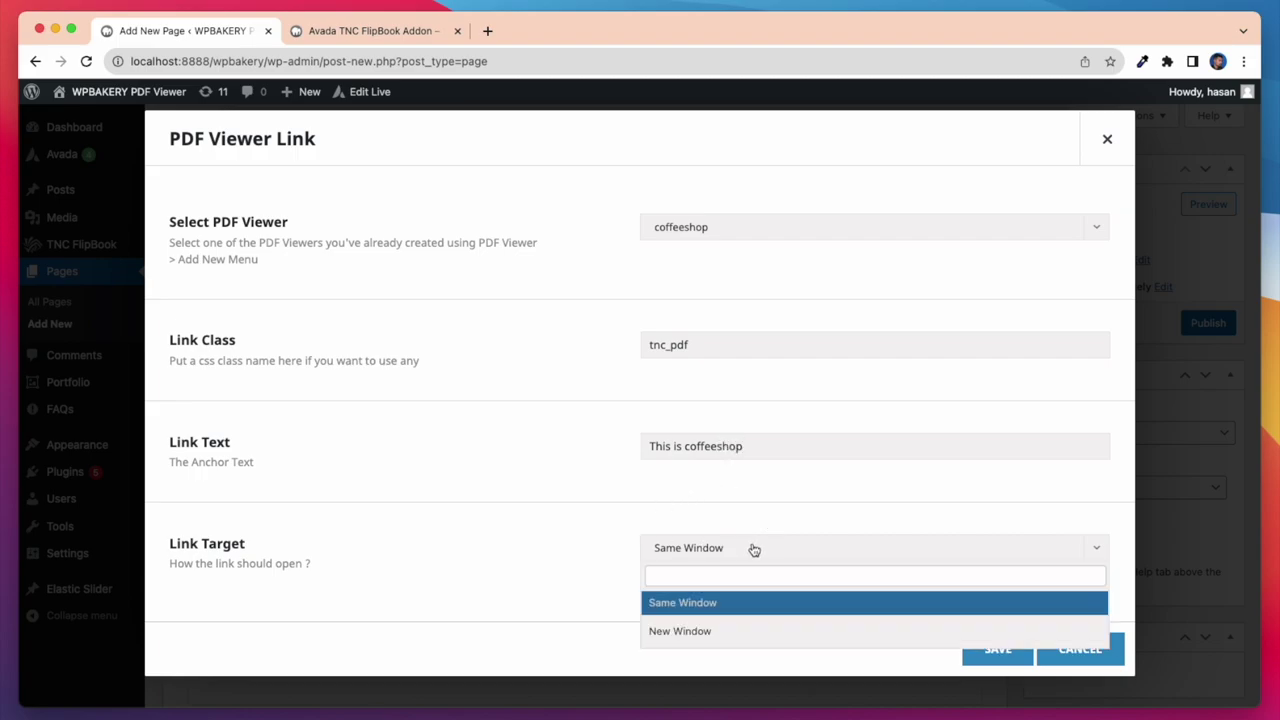
click(711, 631)
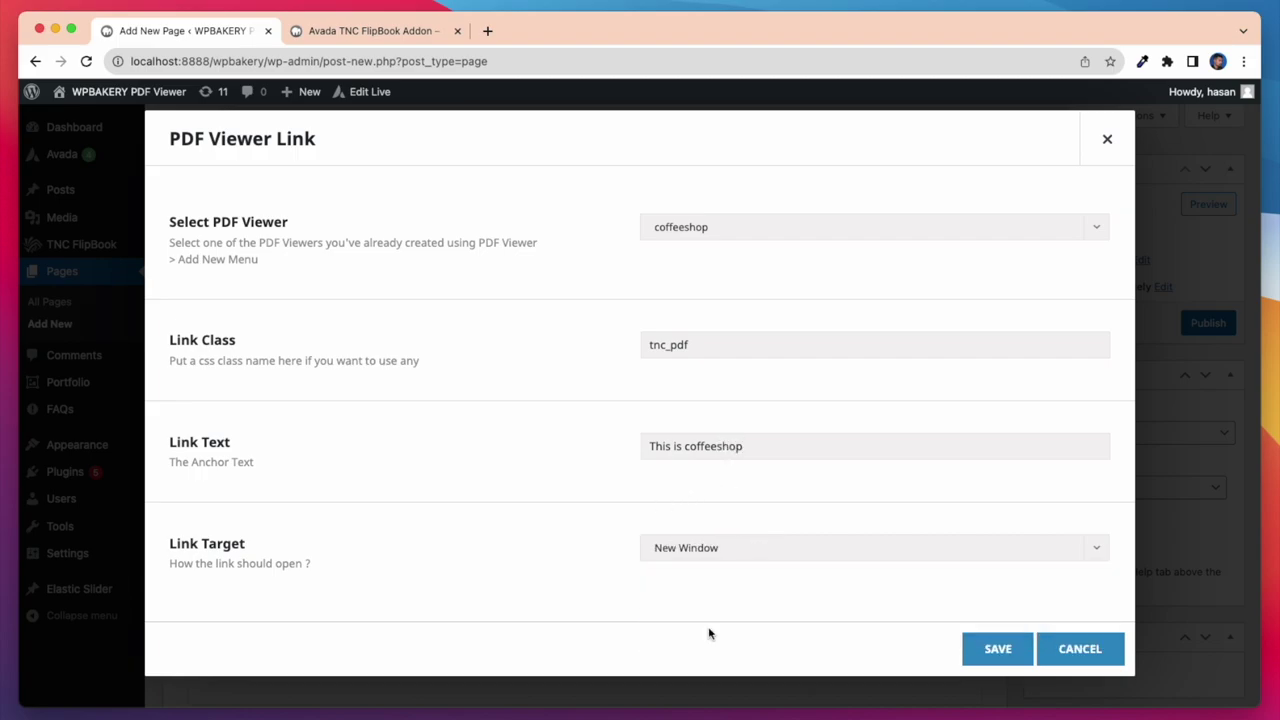
click(988, 652)
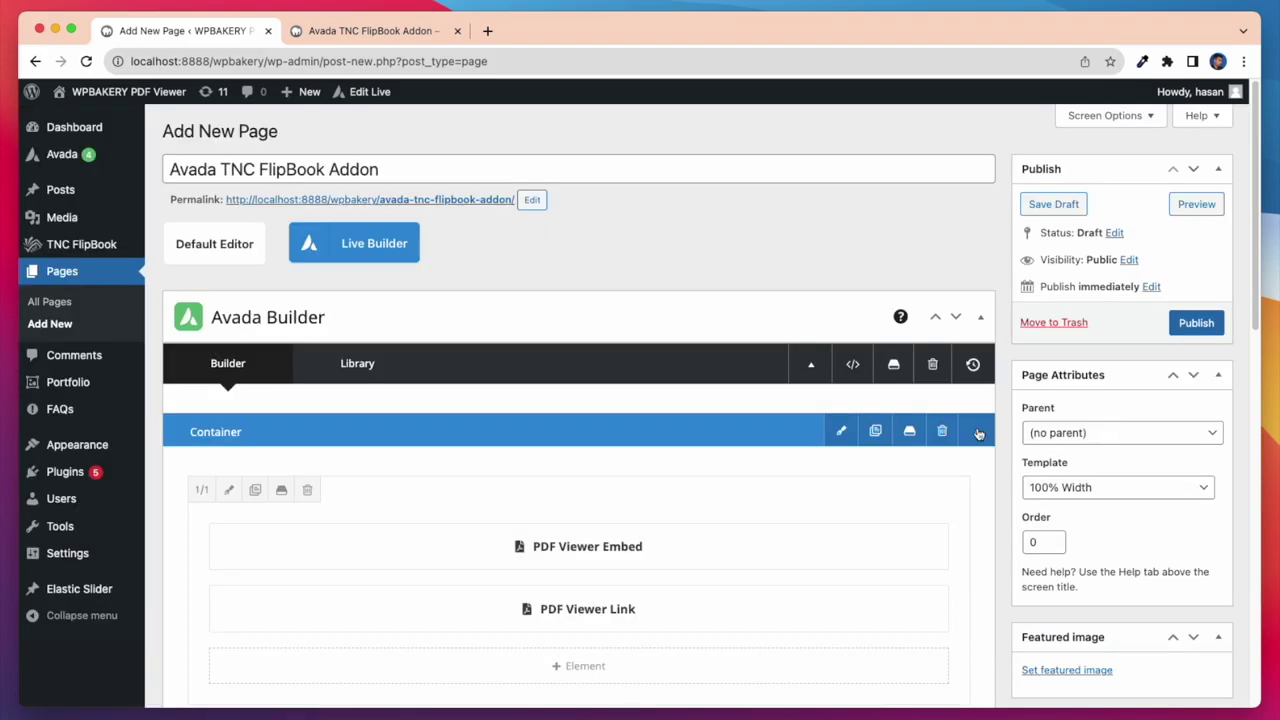
Preview the page, follow 'This is coffeeshop', and flip the menu flipbook forward and back
click(1188, 208)
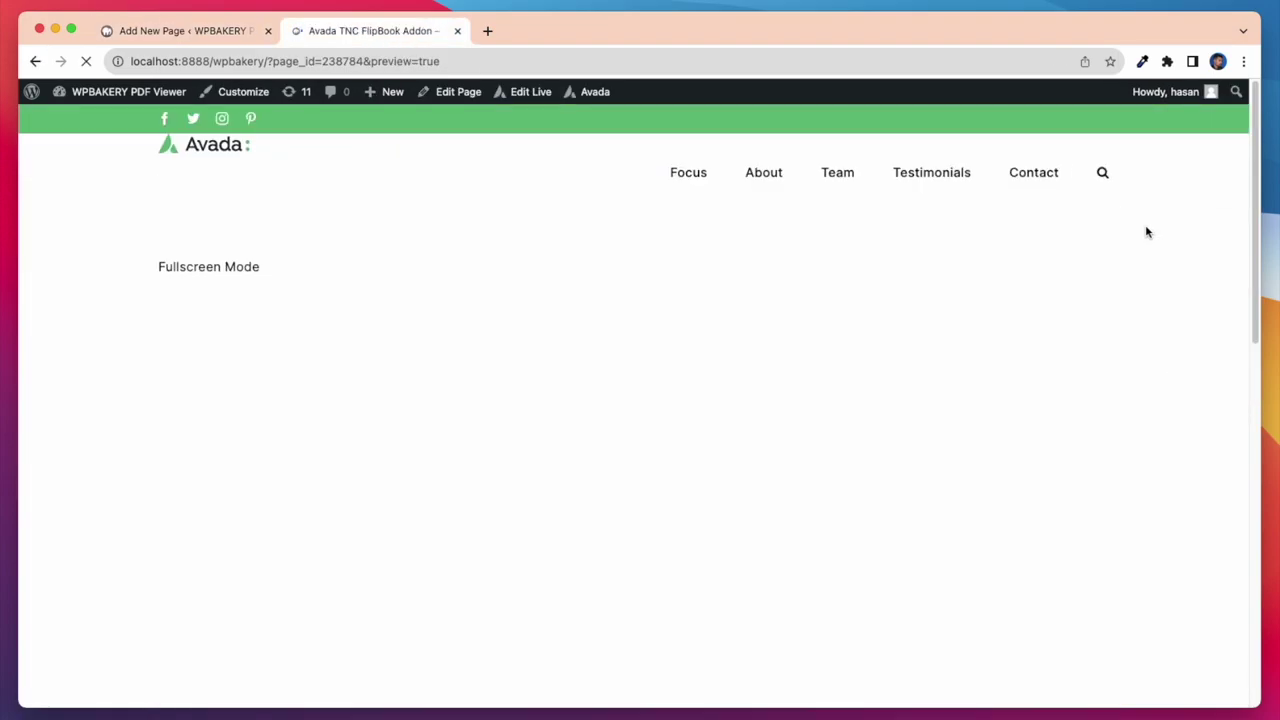
scroll(1147, 232, down, 5)
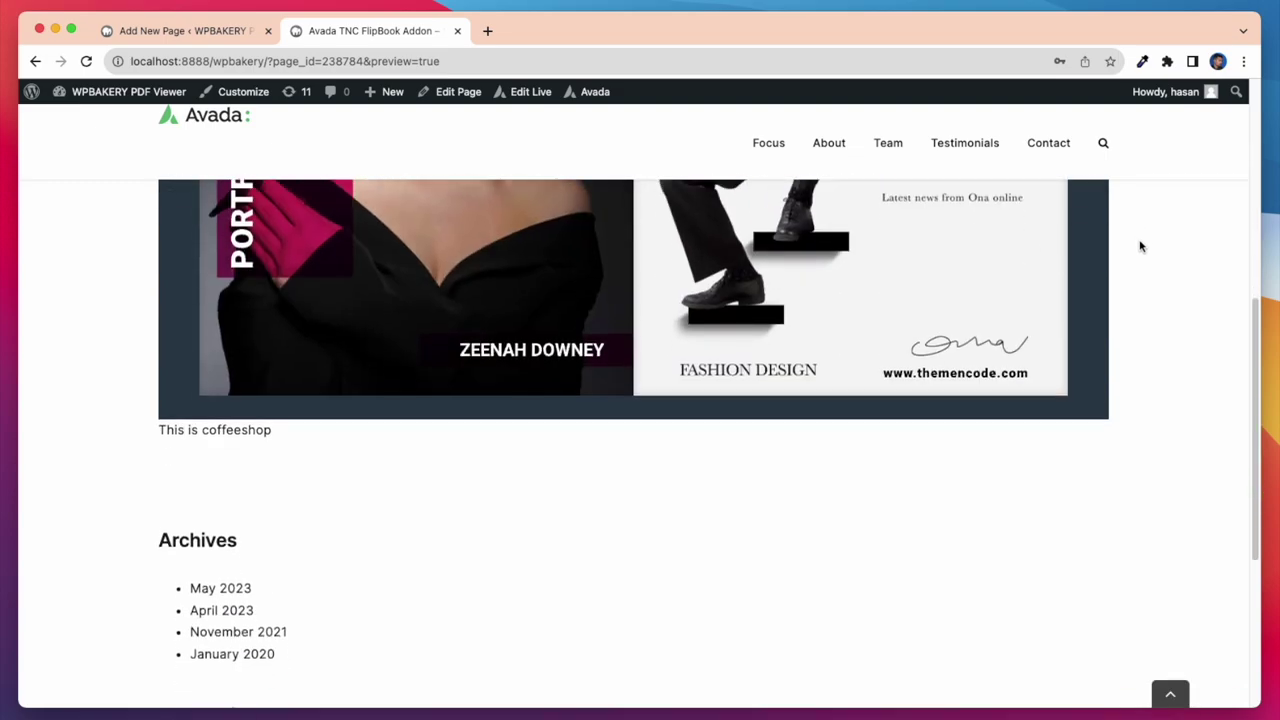
click(218, 431)
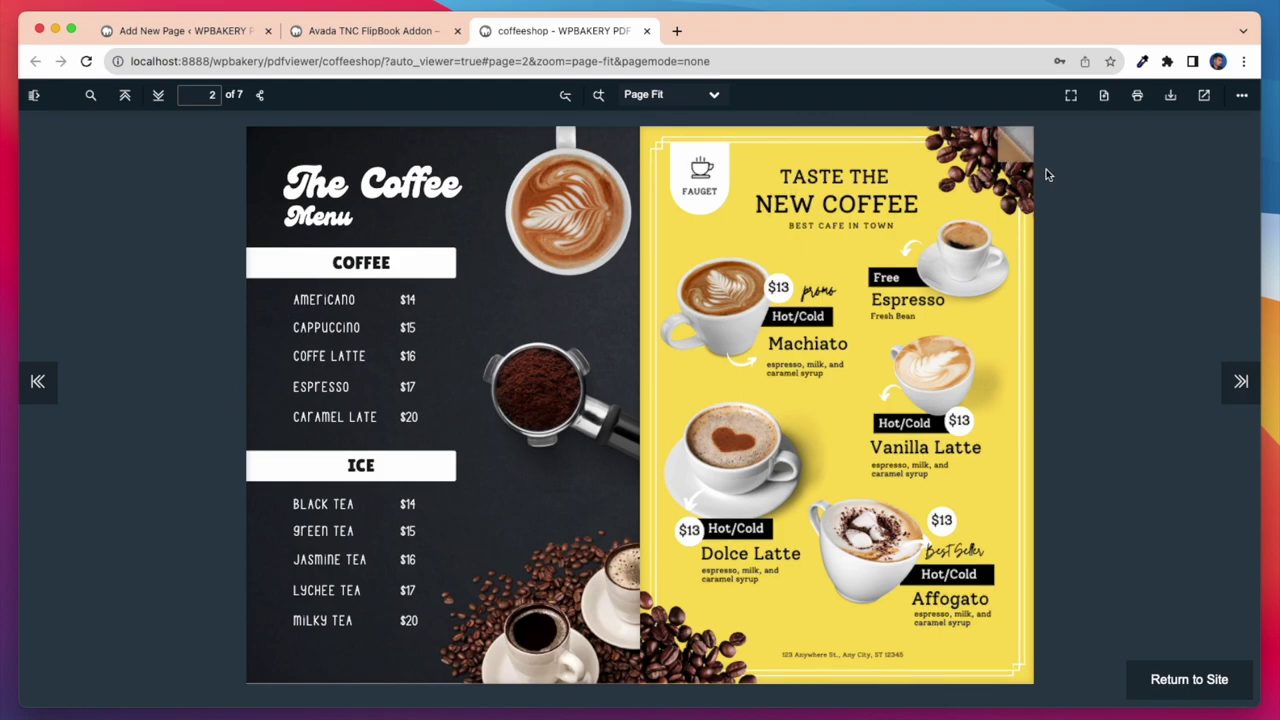
click(1020, 153)
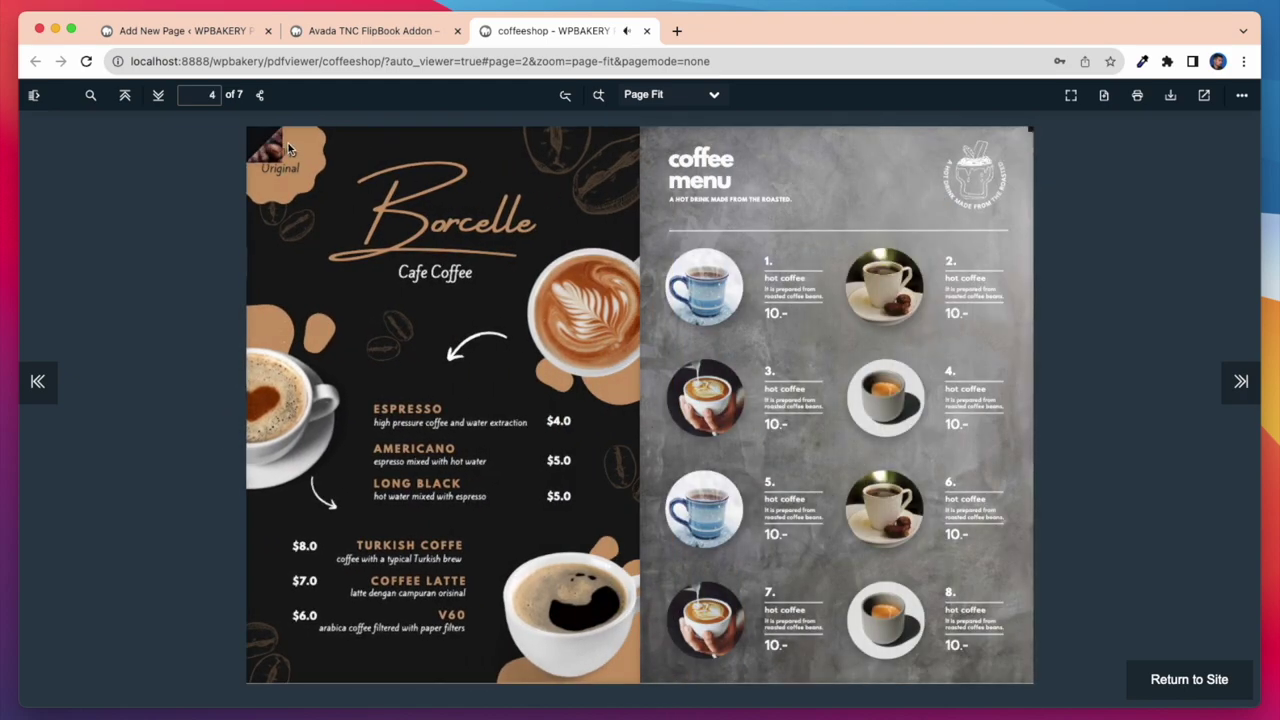
click(288, 145)
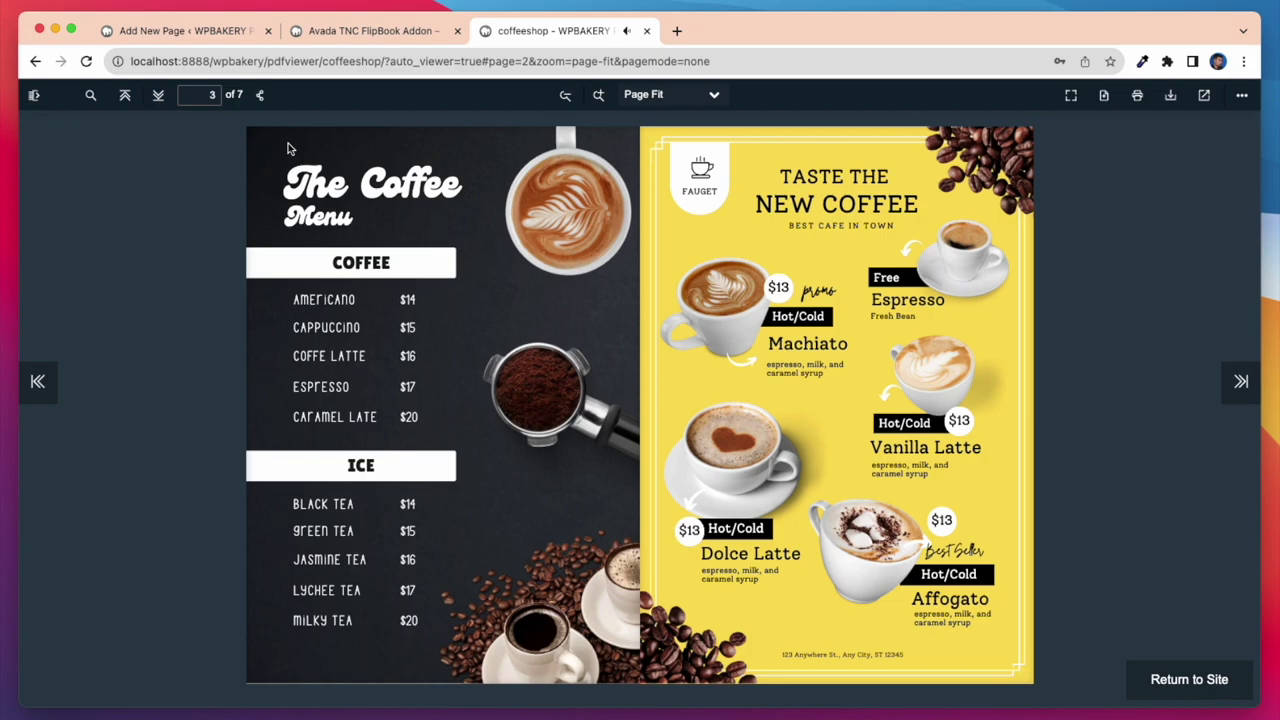
Back in the editor, add a PDF Viewer Image Link element below the link
click(222, 32)
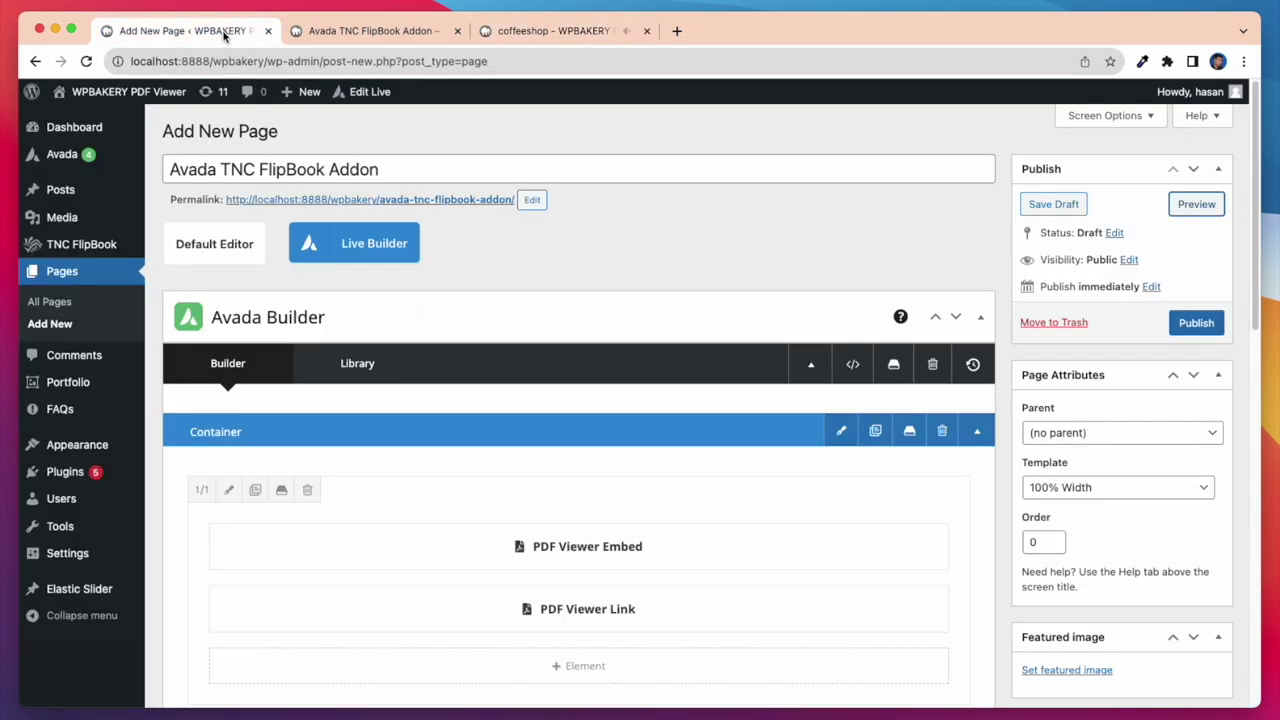
scroll(424, 467, down, 5)
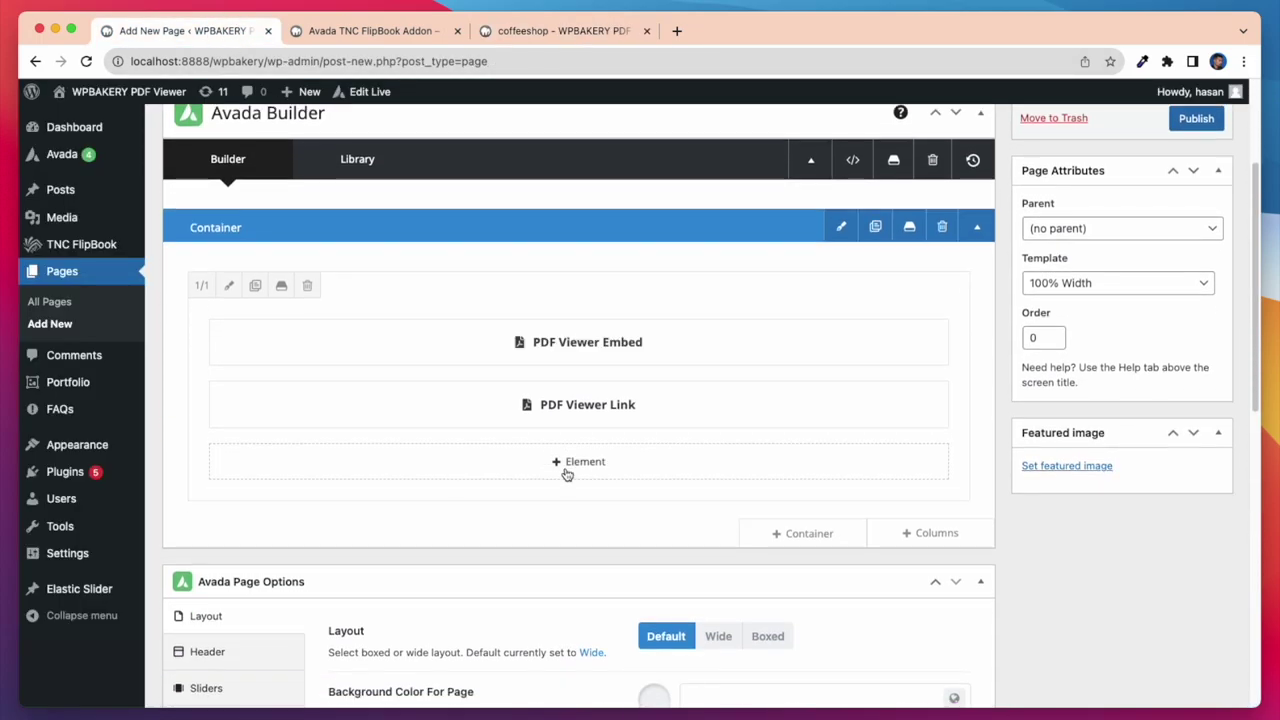
click(566, 468)
click(1006, 136)
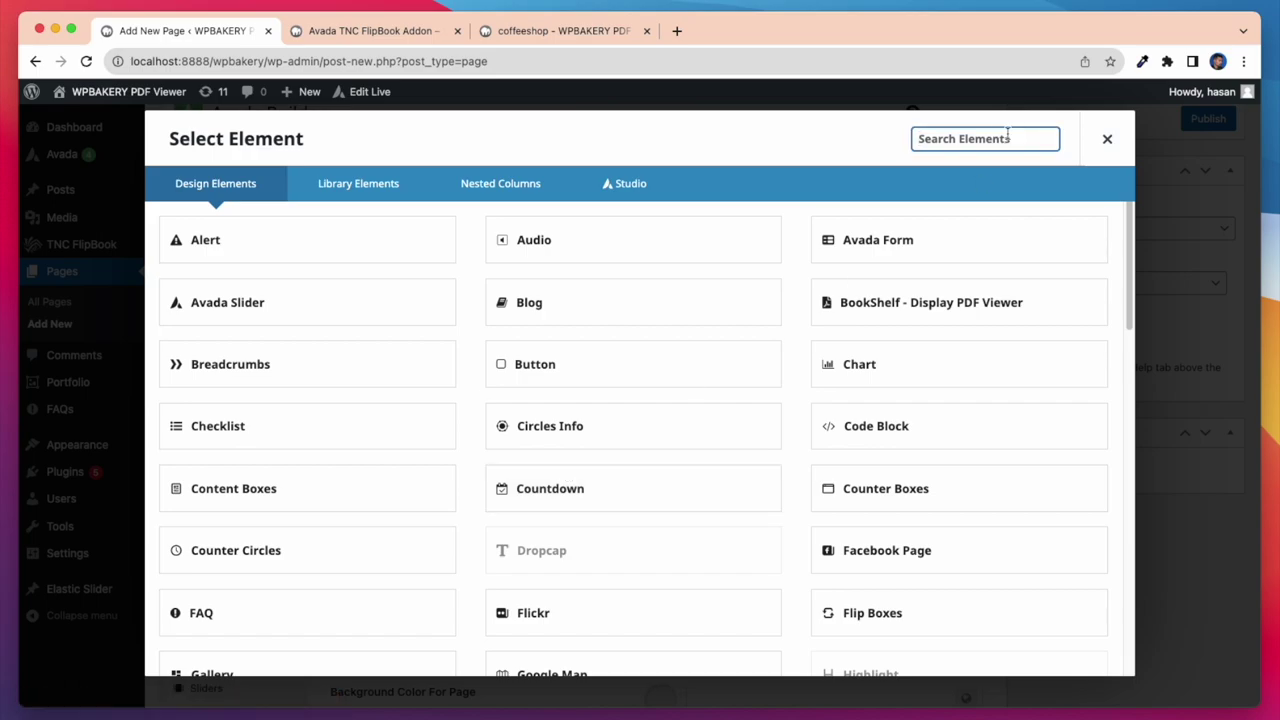
text(pdf)
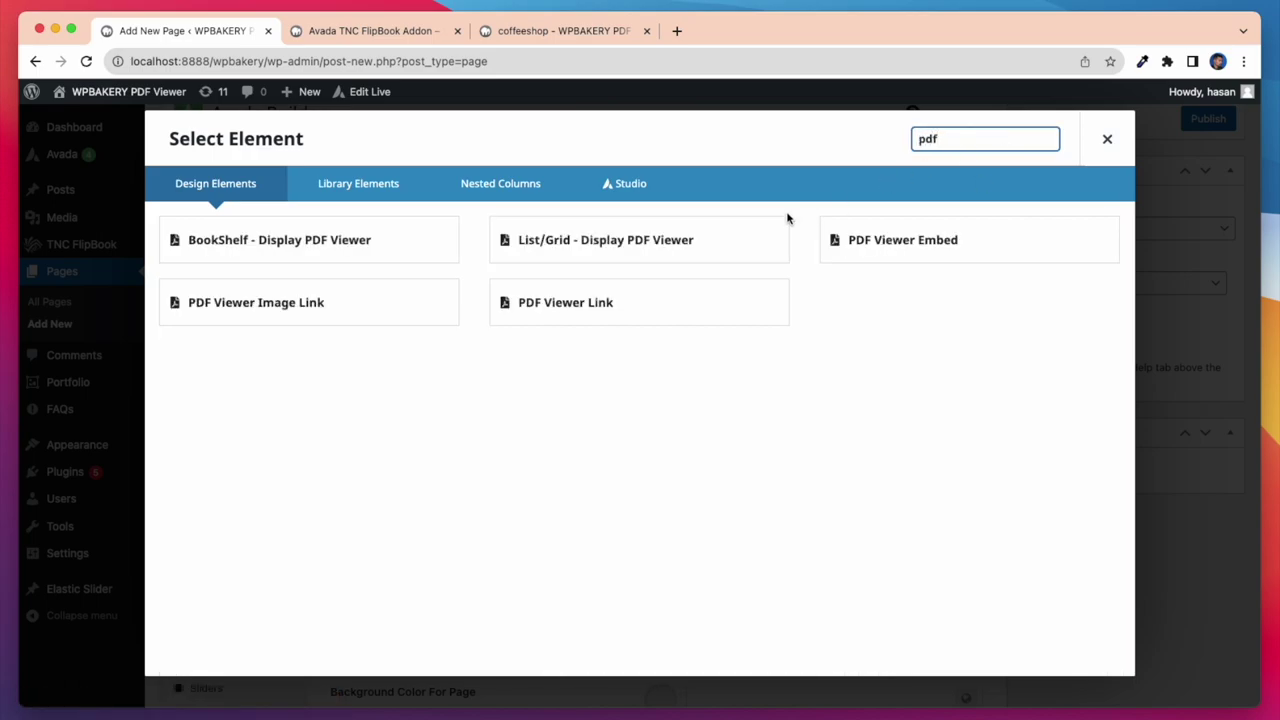
click(347, 303)
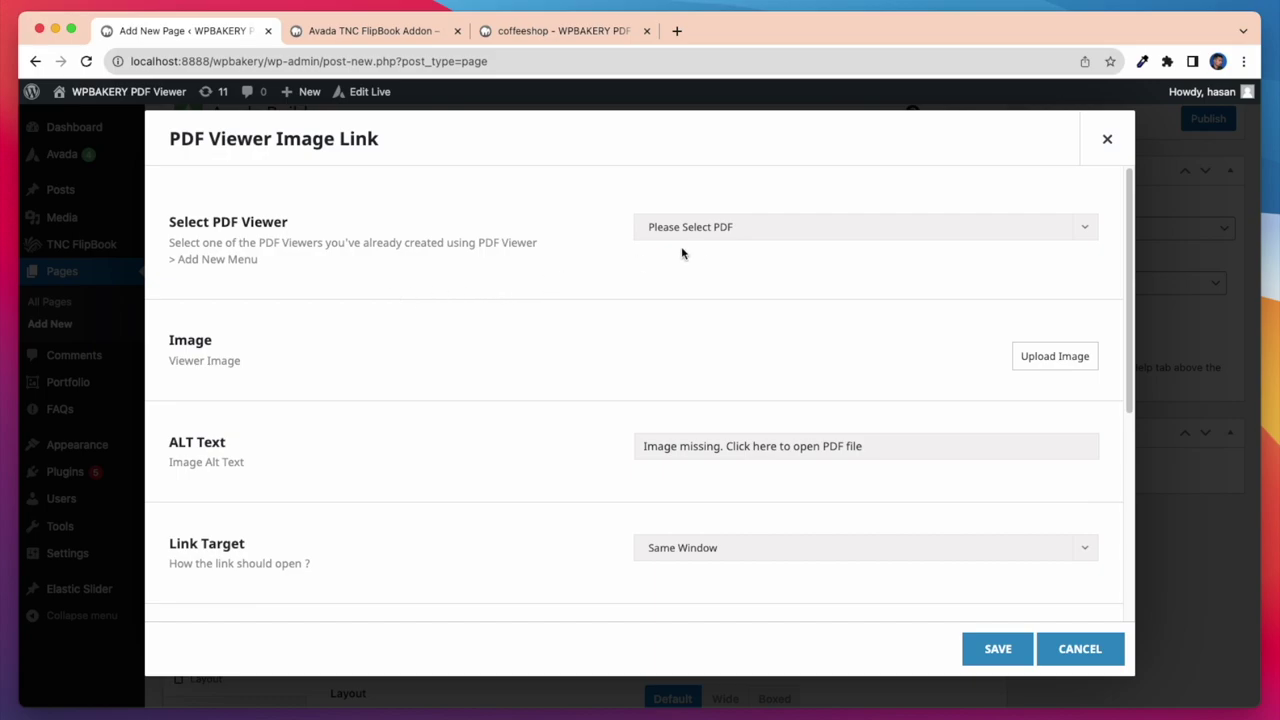
Link it to the Ebook viewer with the TNC Medflow image from the Media Library, and save
click(763, 231)
click(682, 423)
click(1039, 364)
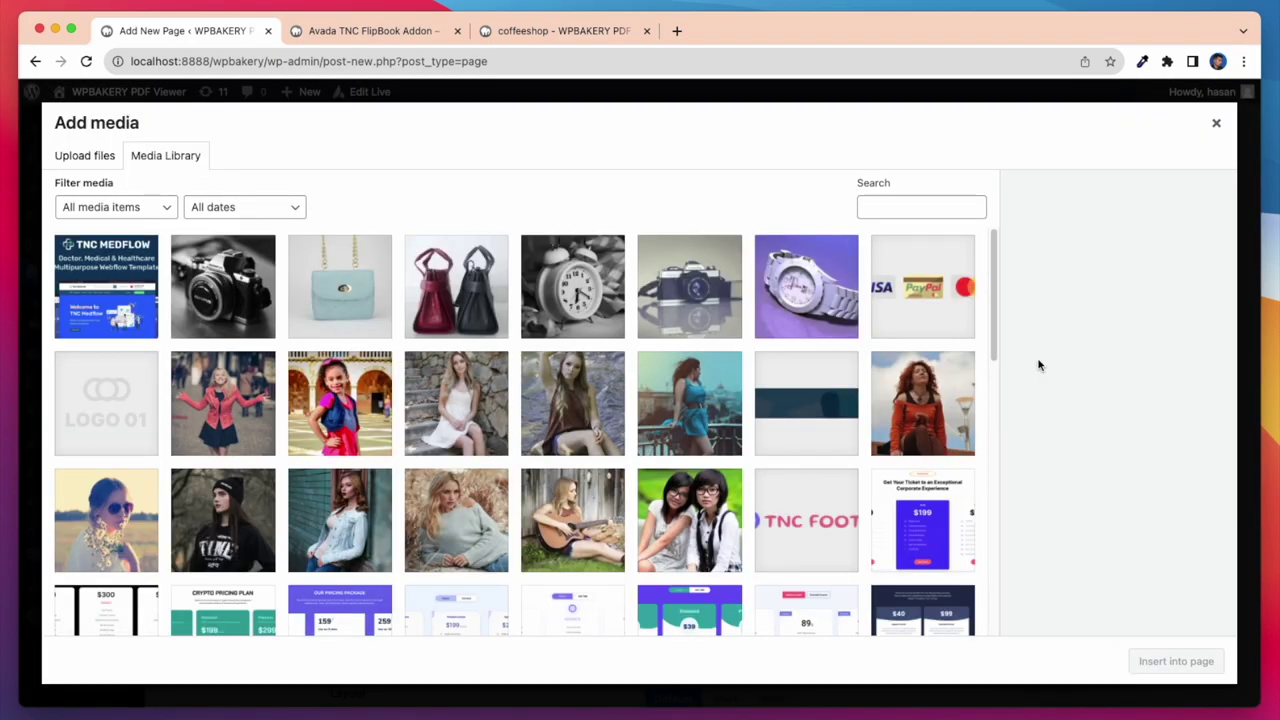
click(88, 161)
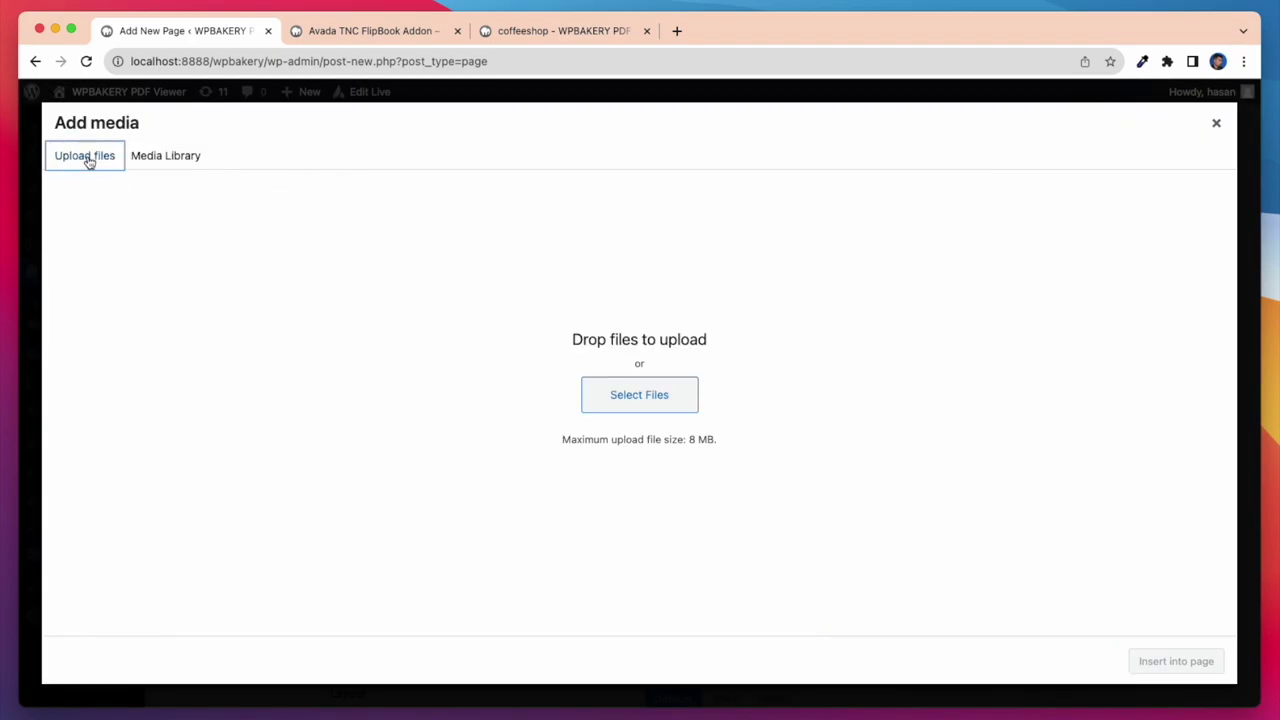
click(158, 158)
click(118, 287)
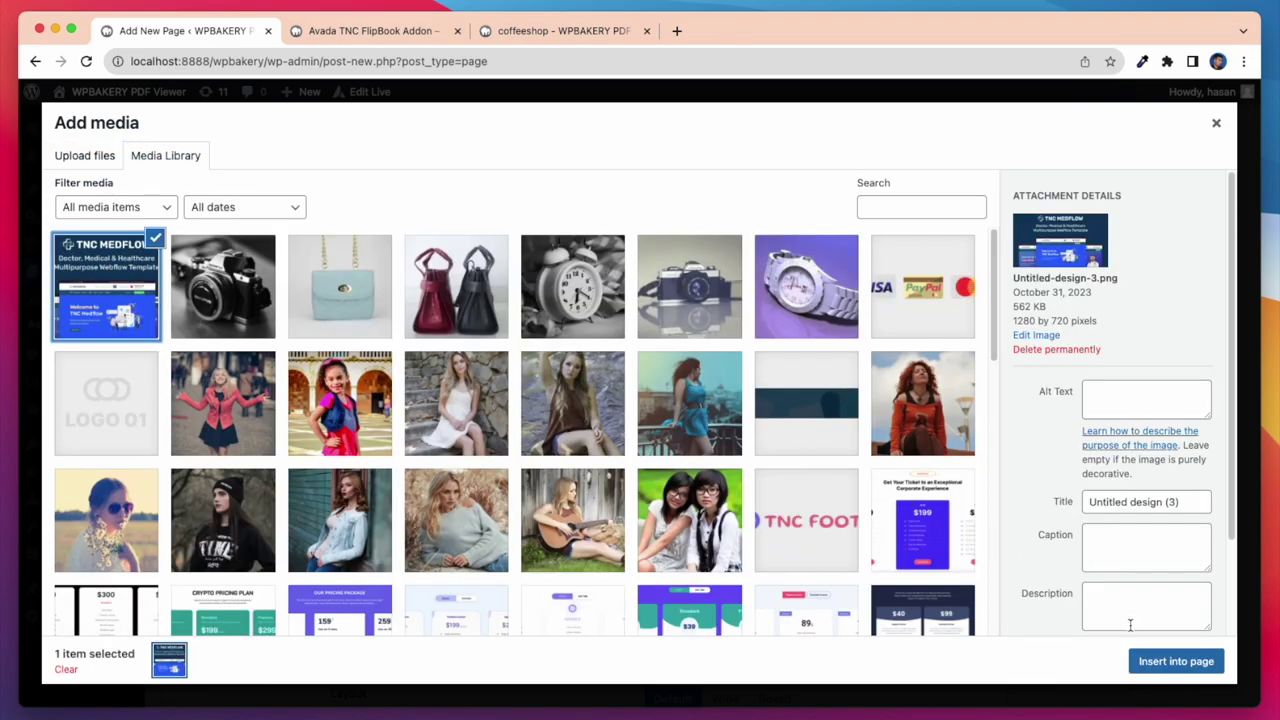
click(1178, 665)
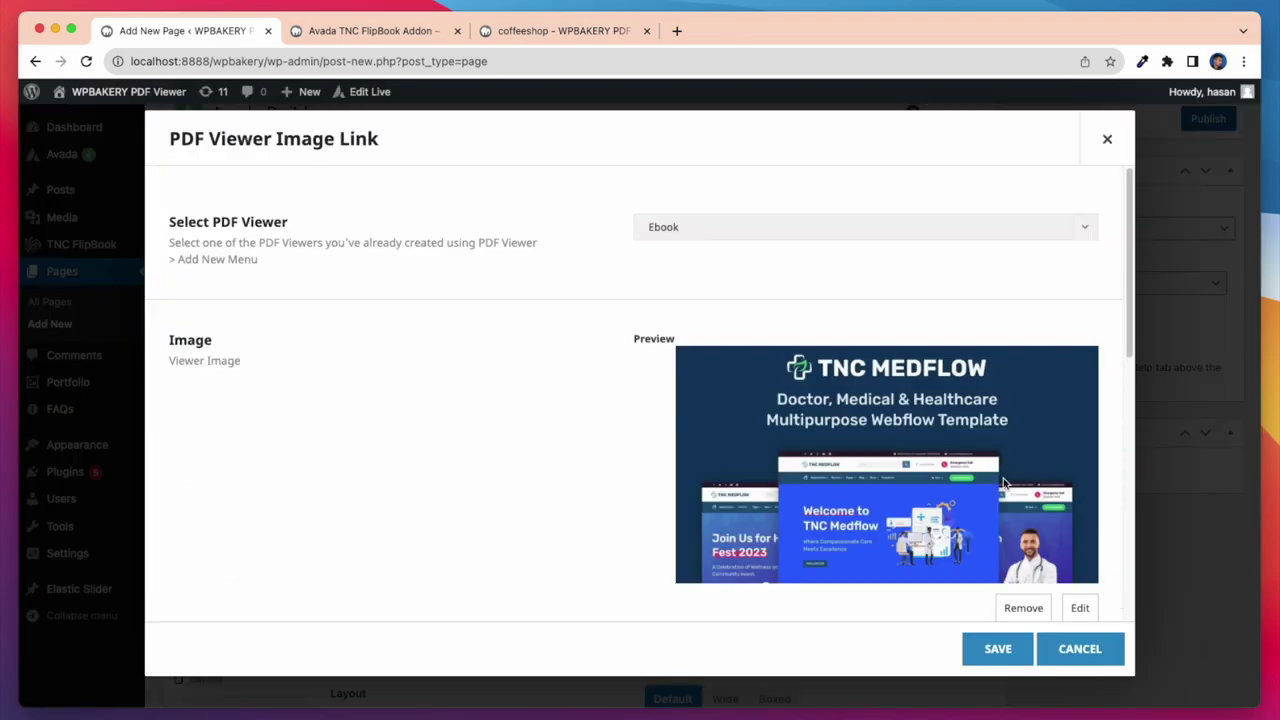
click(998, 649)
Preview the page, open the Ebook from the Medflow image, and flip to the next page
scroll(1054, 430, up, 5)
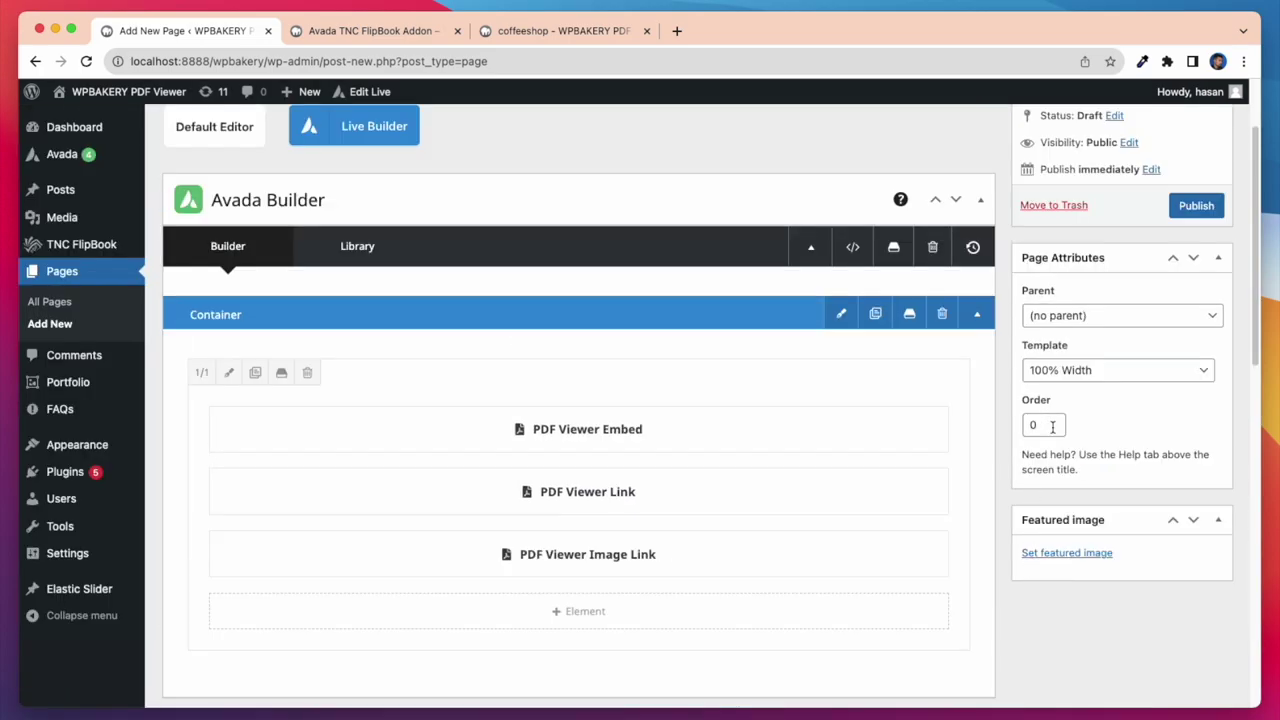
click(1190, 205)
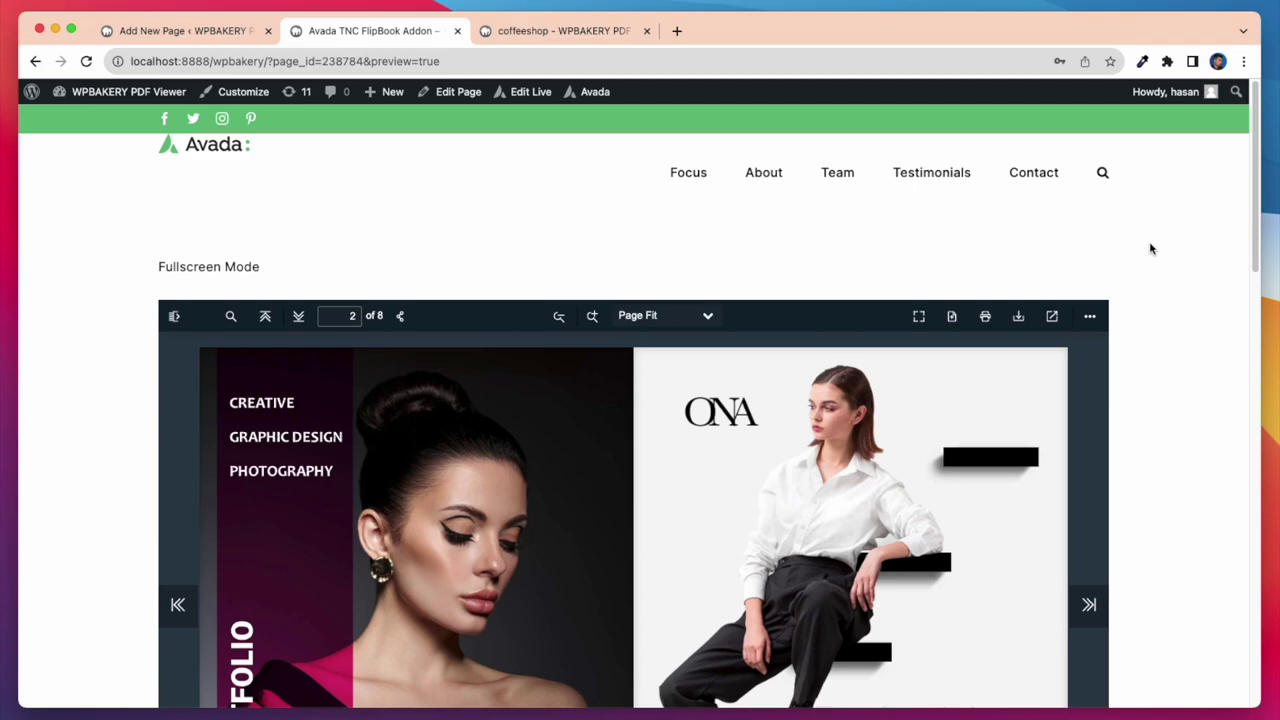
scroll(1151, 250, down, 4)
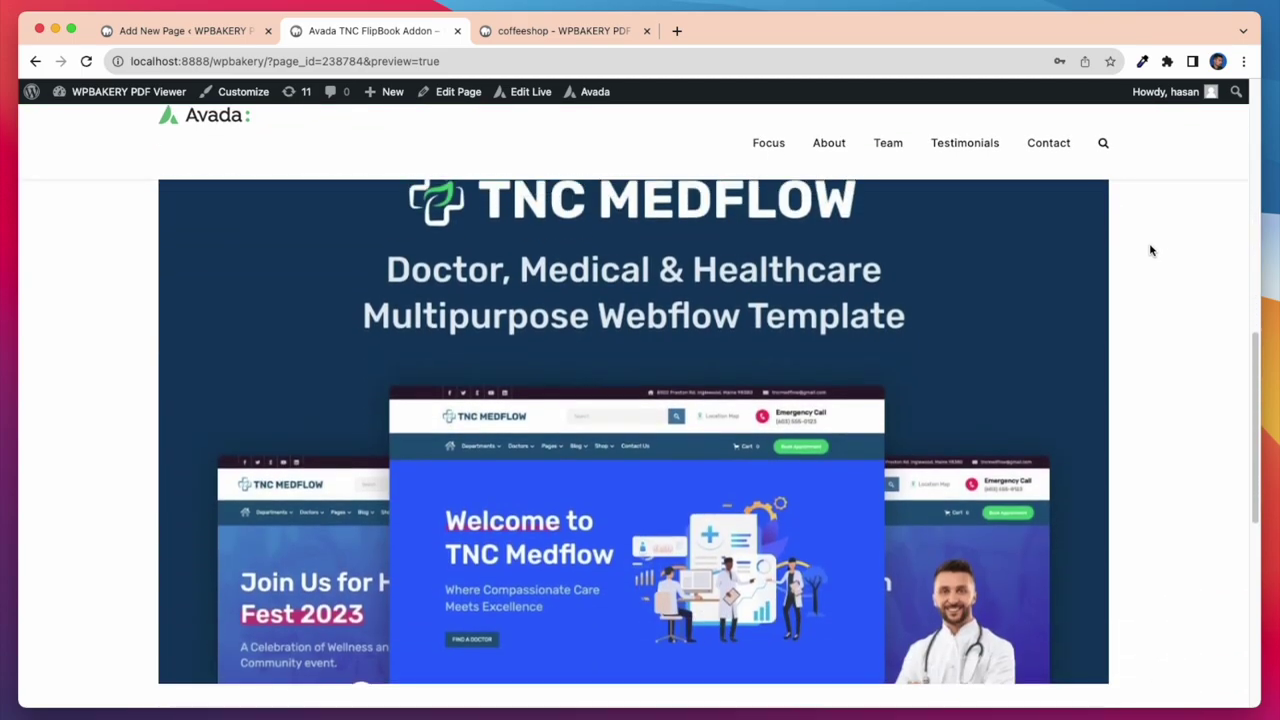
scroll(1170, 251, up, 1)
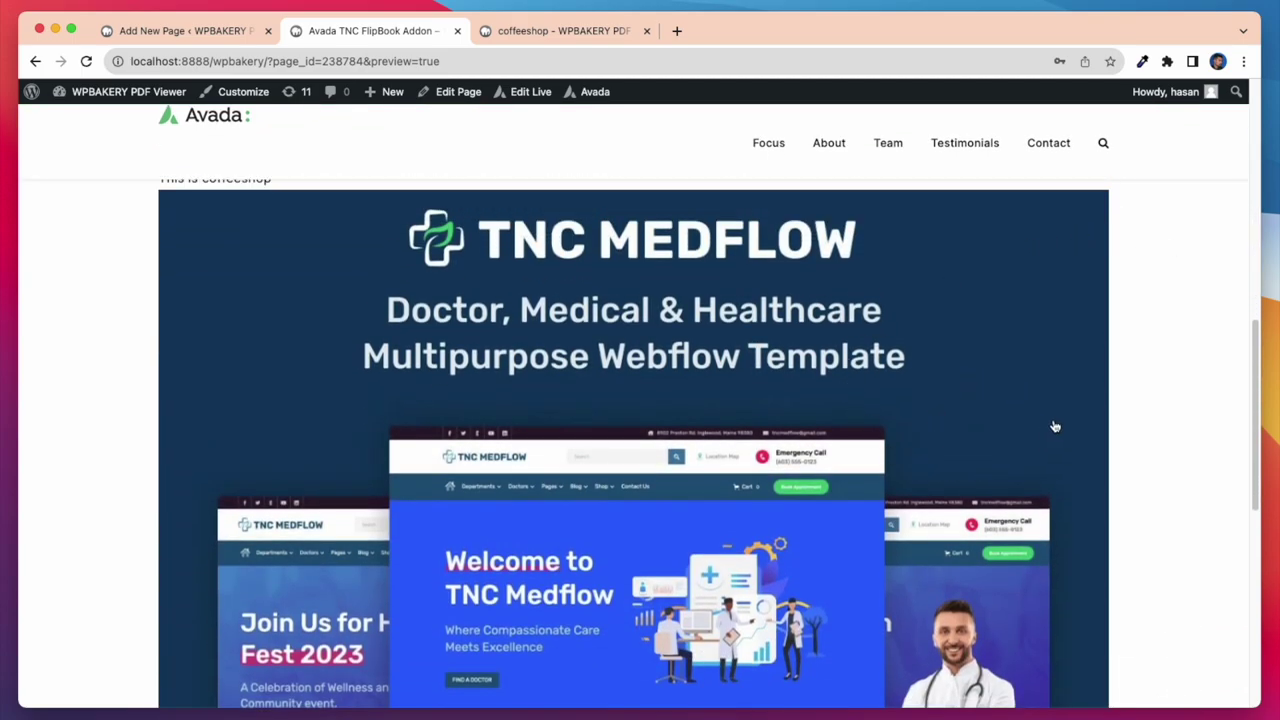
click(1005, 427)
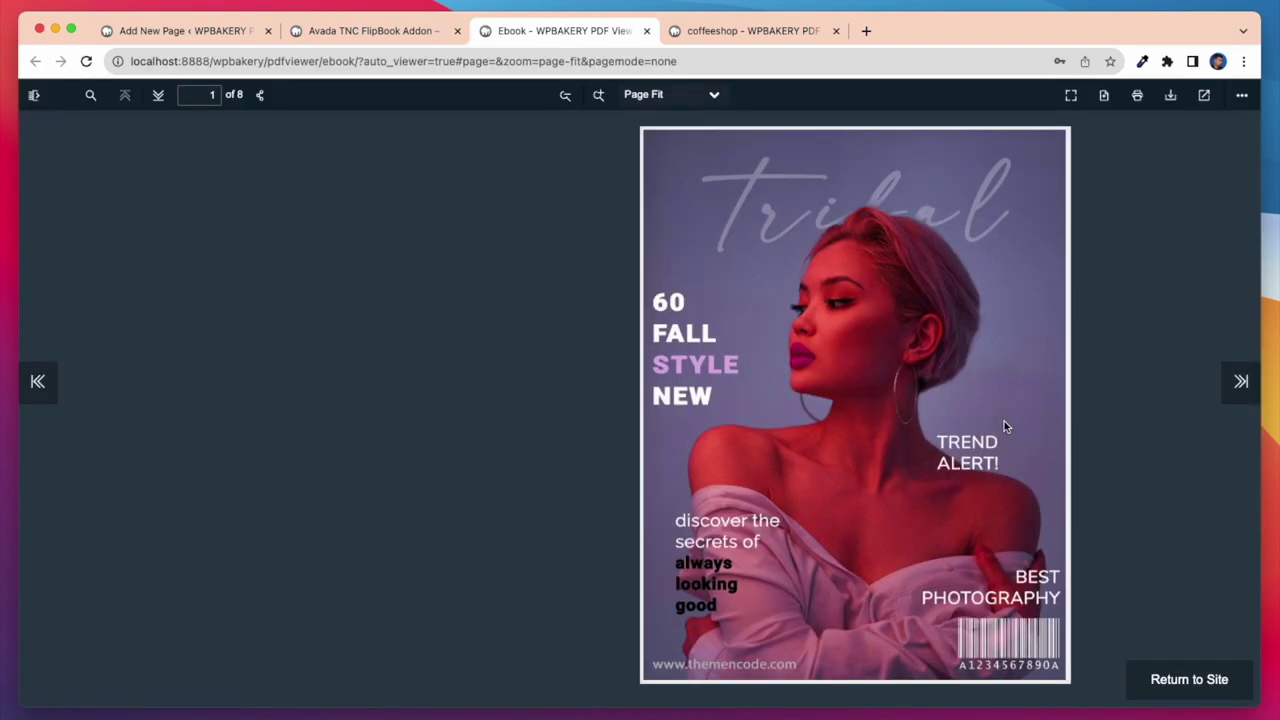
click(1045, 160)
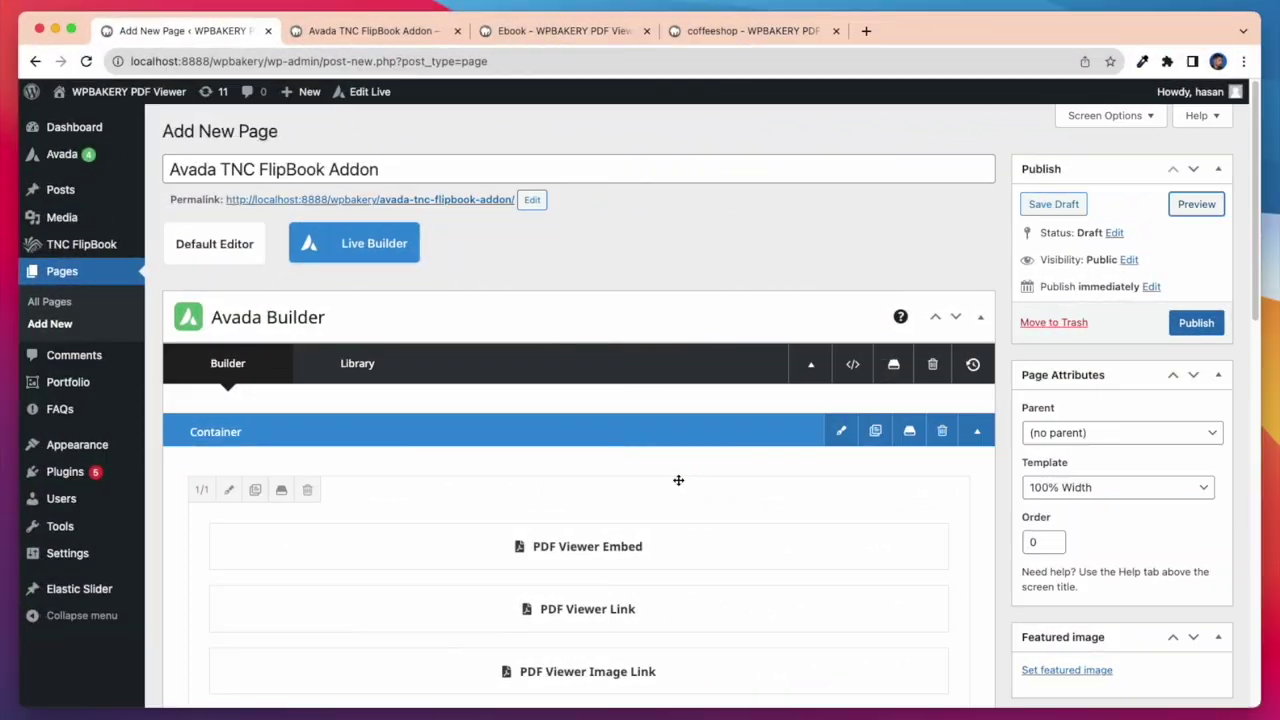
In the builder, add a BookShelf - Display PDF Viewer element via a 'pdf' search
scroll(678, 480, down, 4)
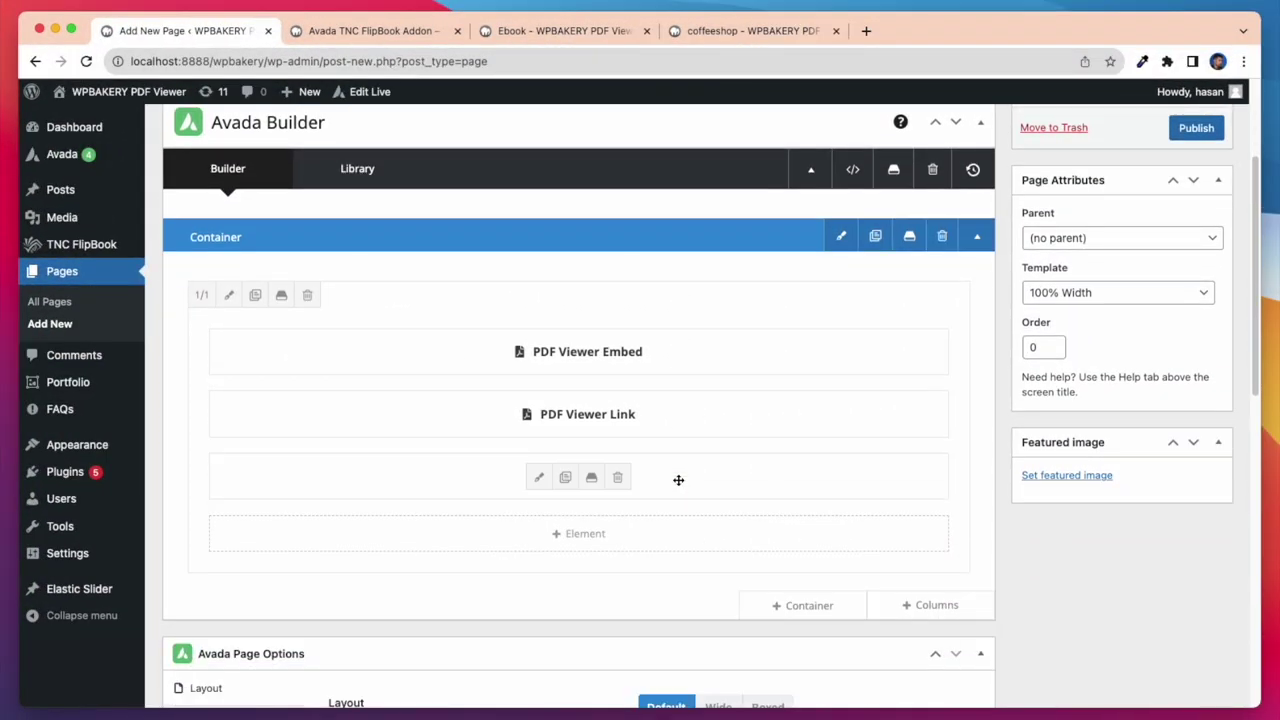
click(583, 540)
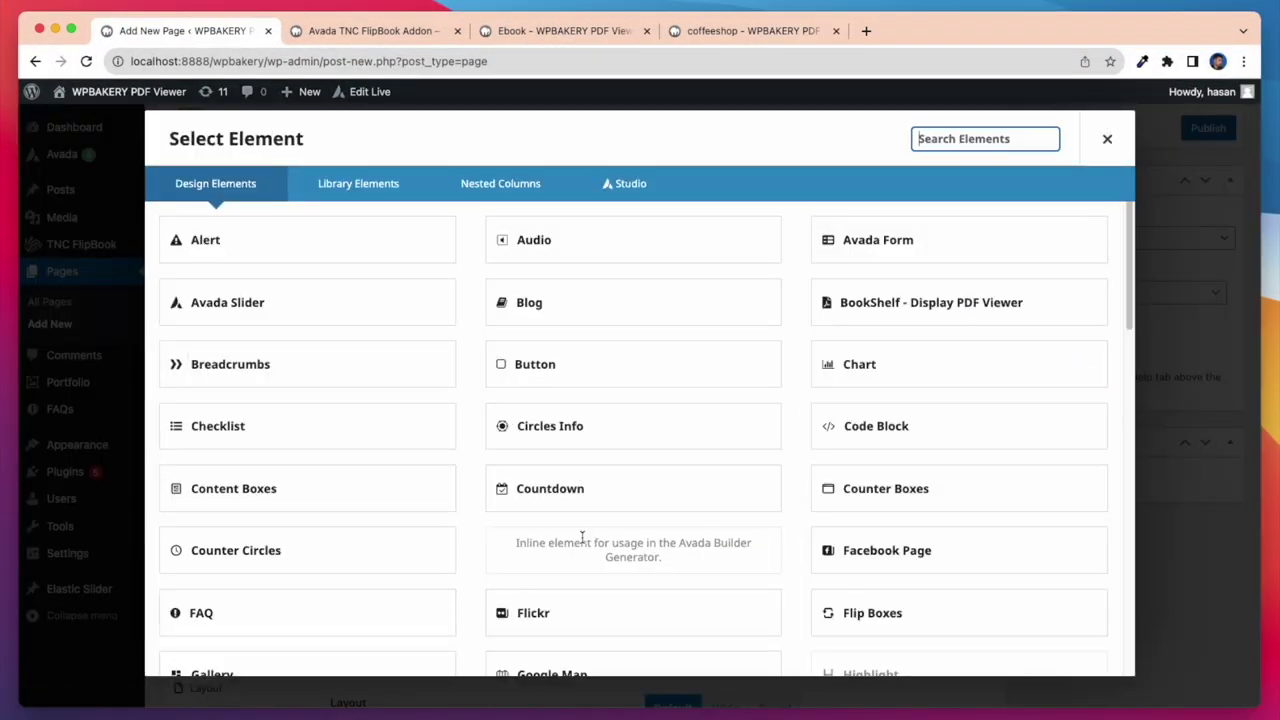
text(pdf)
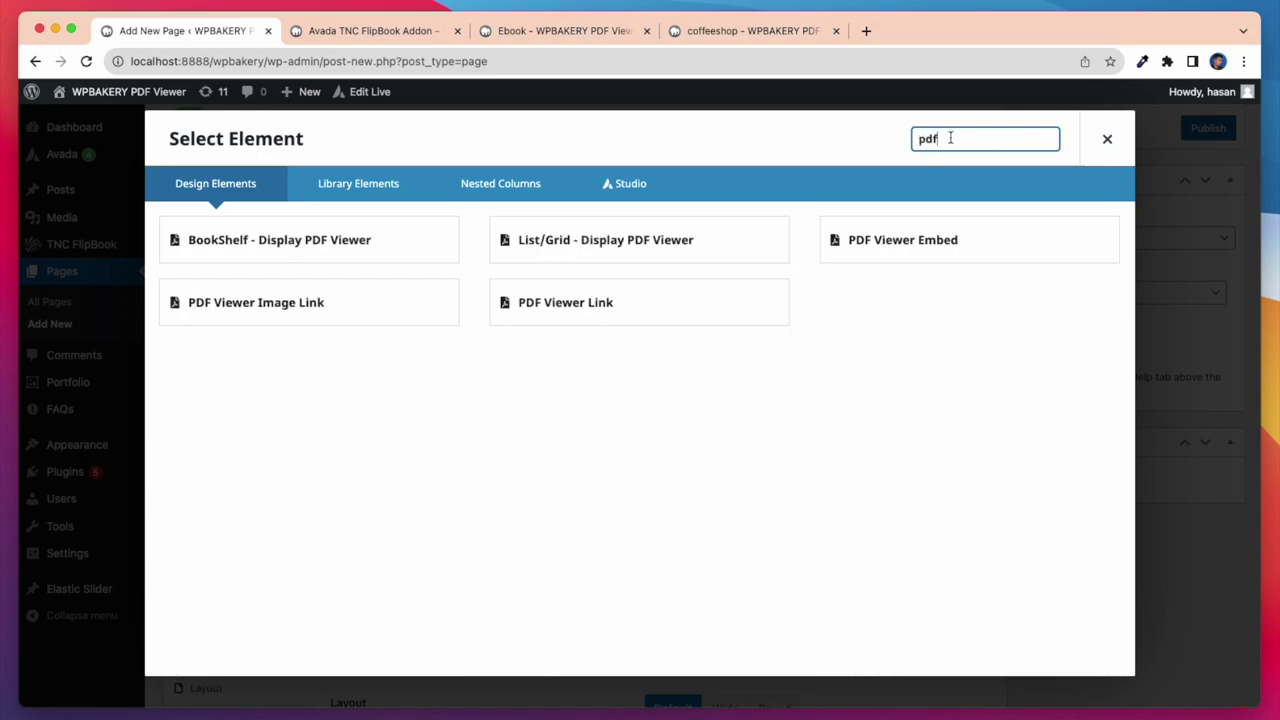
click(363, 245)
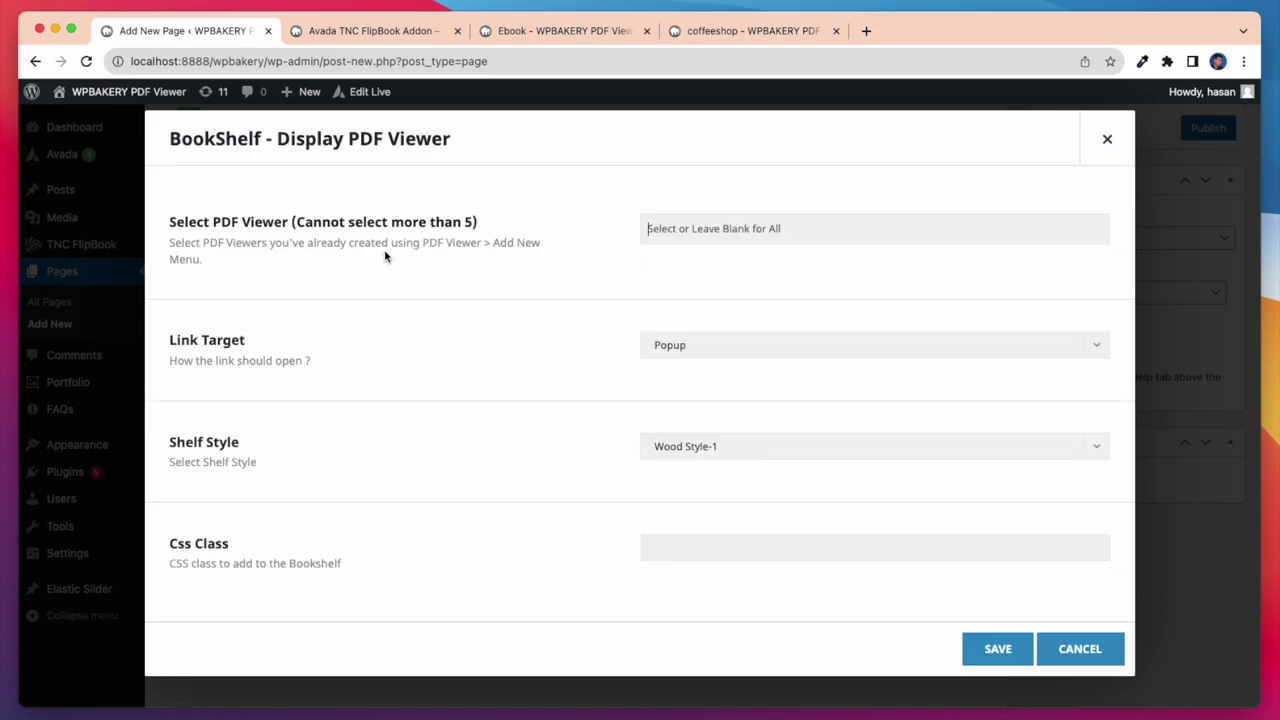
Add Restaurant, travel agency, coffeeshop, magazine and Ebook to the shelf's PDF viewers
click(677, 230)
click(680, 256)
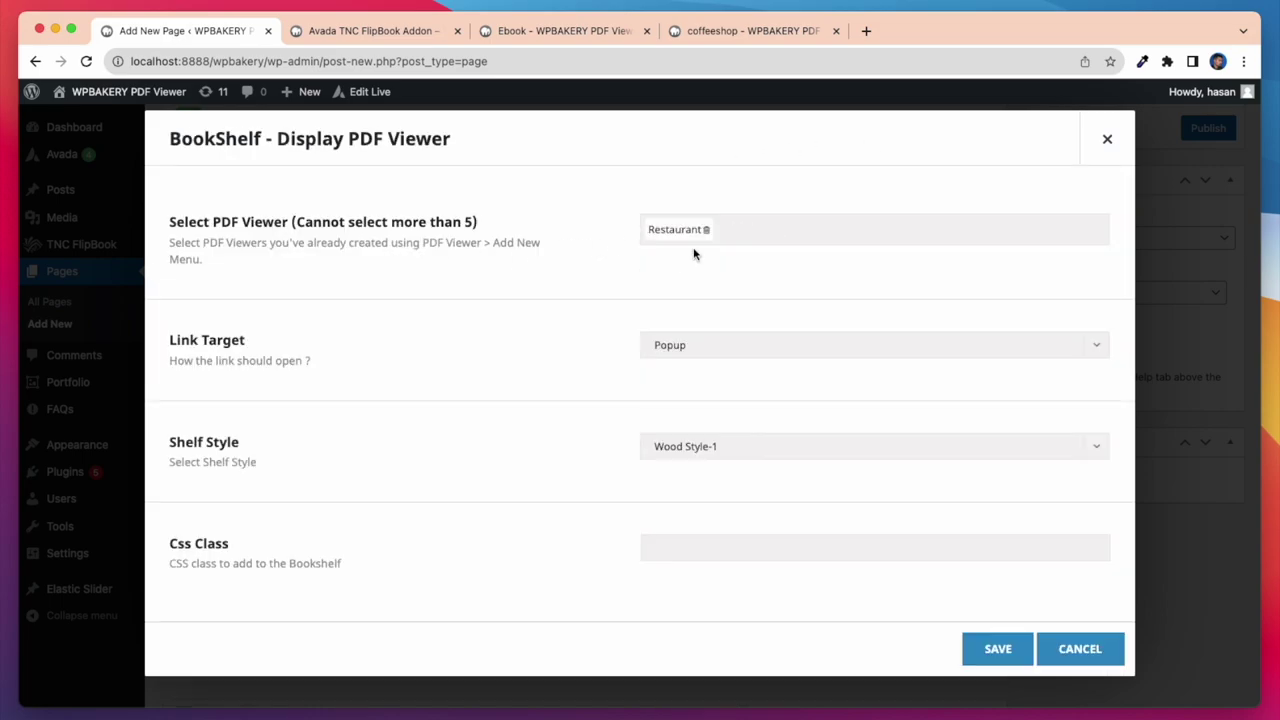
click(723, 234)
click(760, 286)
click(797, 243)
click(765, 313)
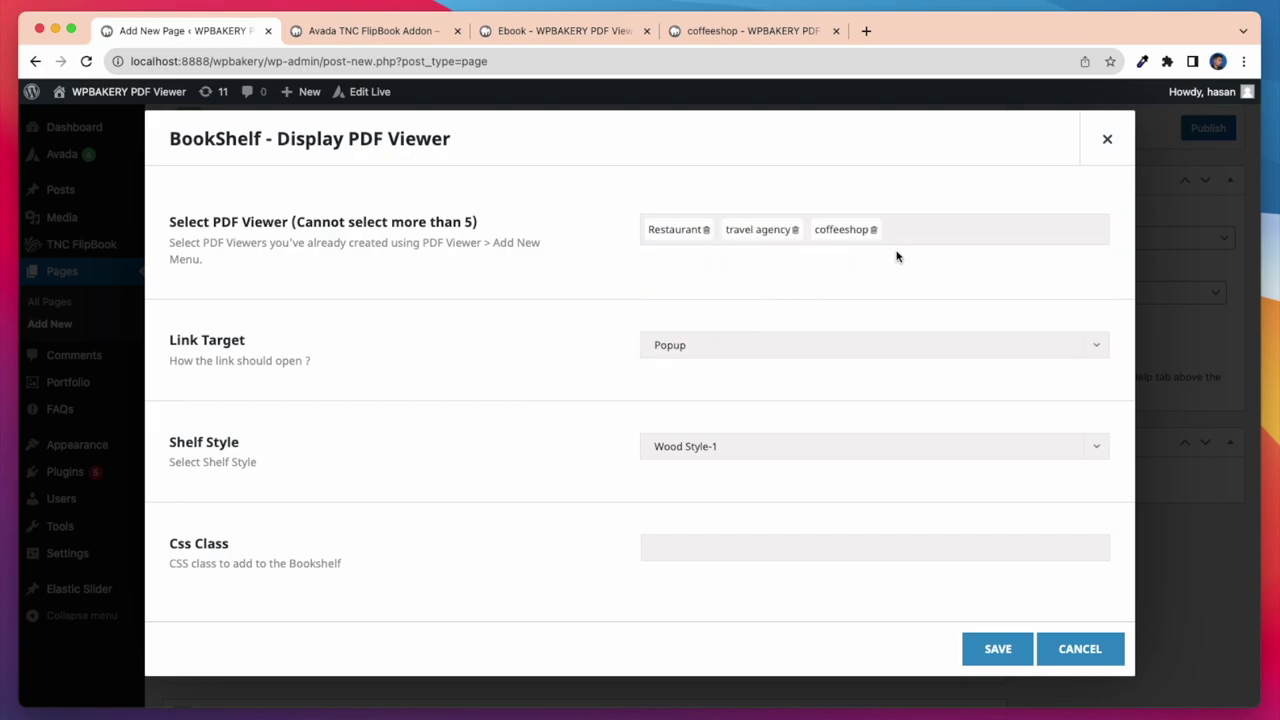
click(913, 233)
click(751, 341)
click(1006, 232)
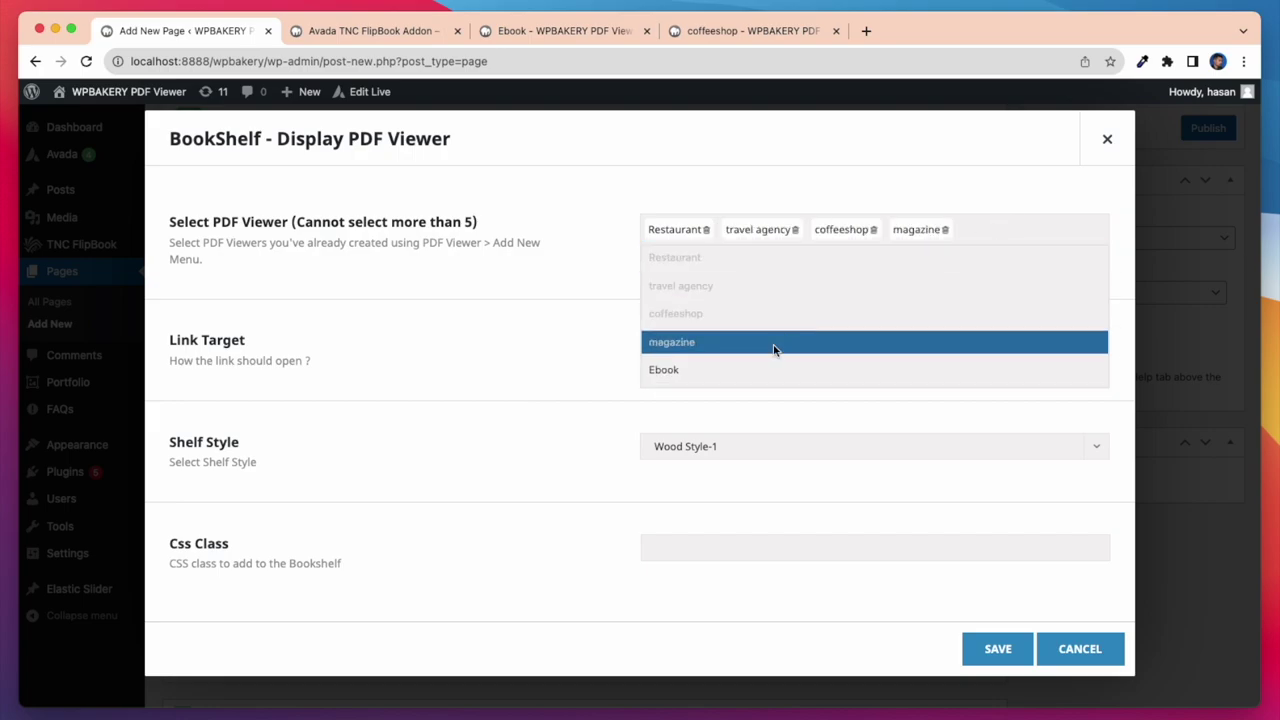
click(727, 367)
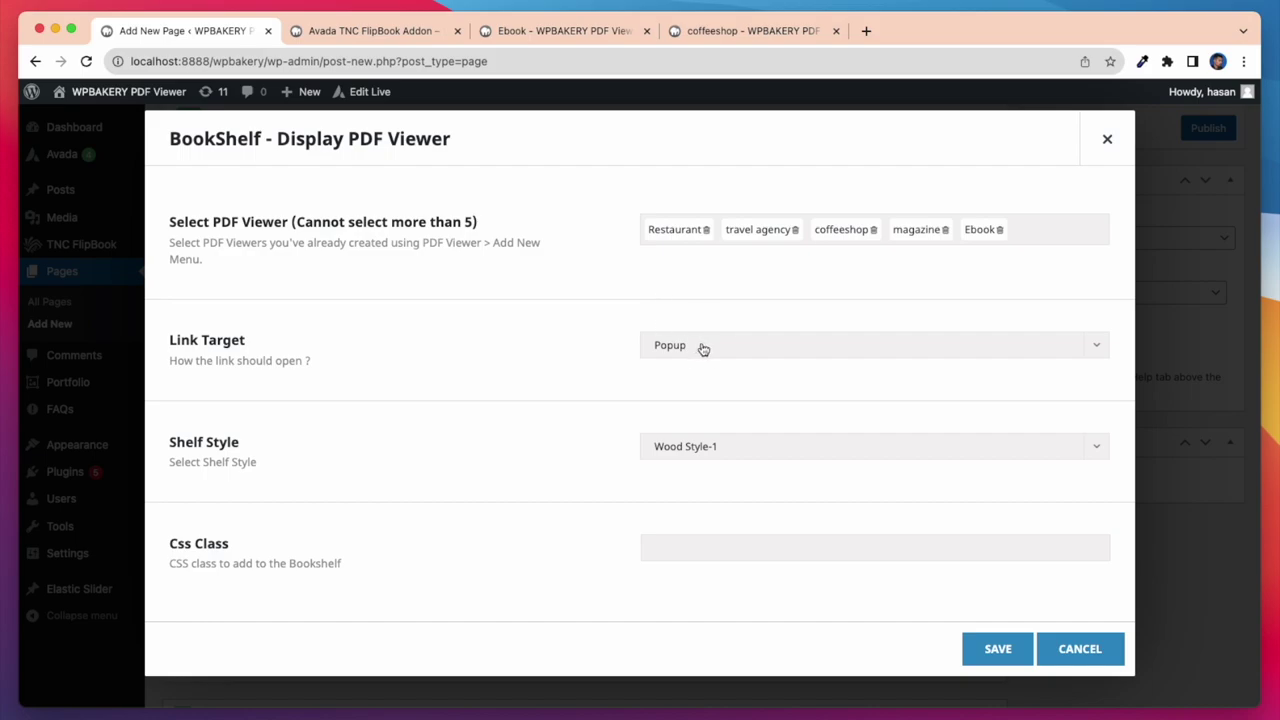
Keep Popup opening and the Wood Style-1 shelf, then save the BookShelf element
click(703, 349)
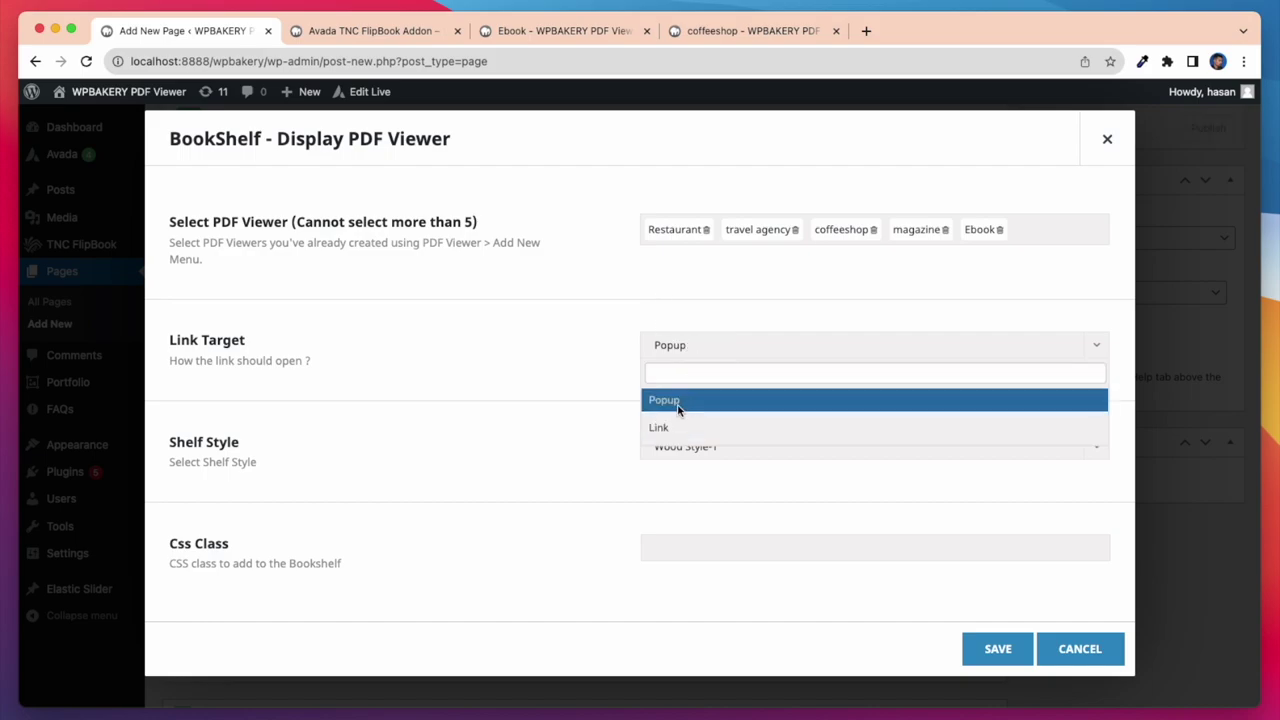
click(677, 408)
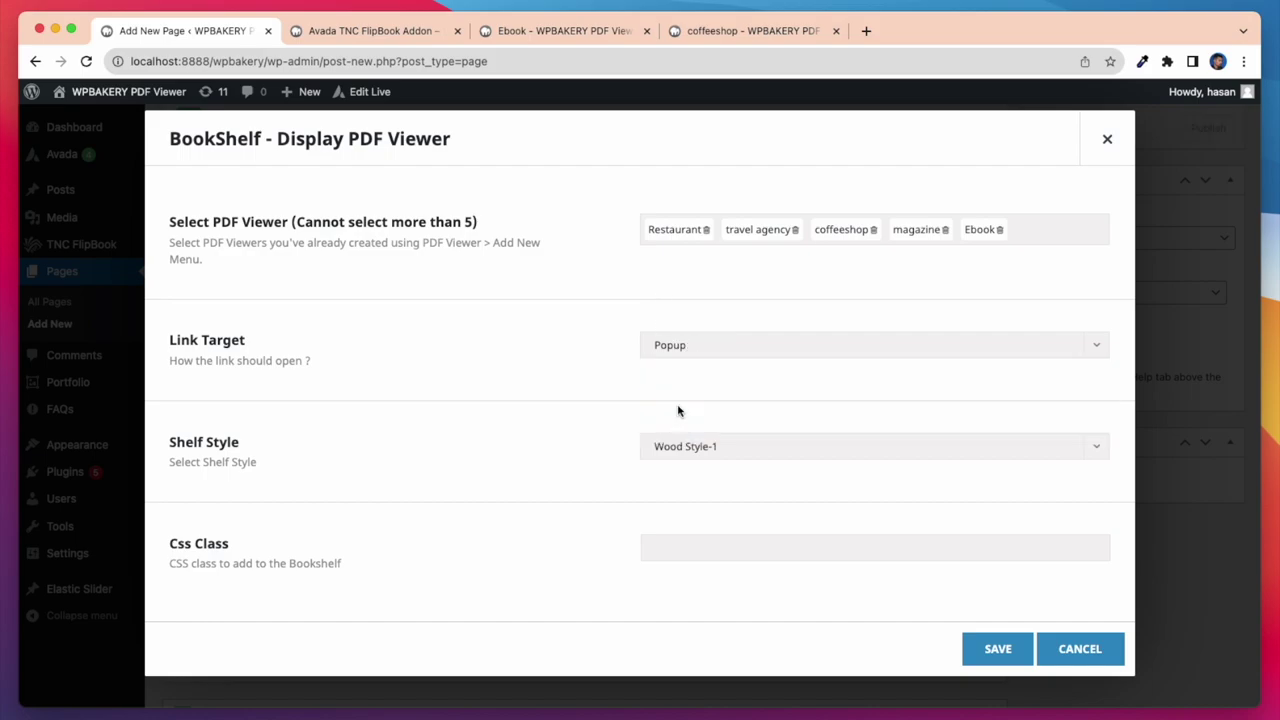
click(780, 452)
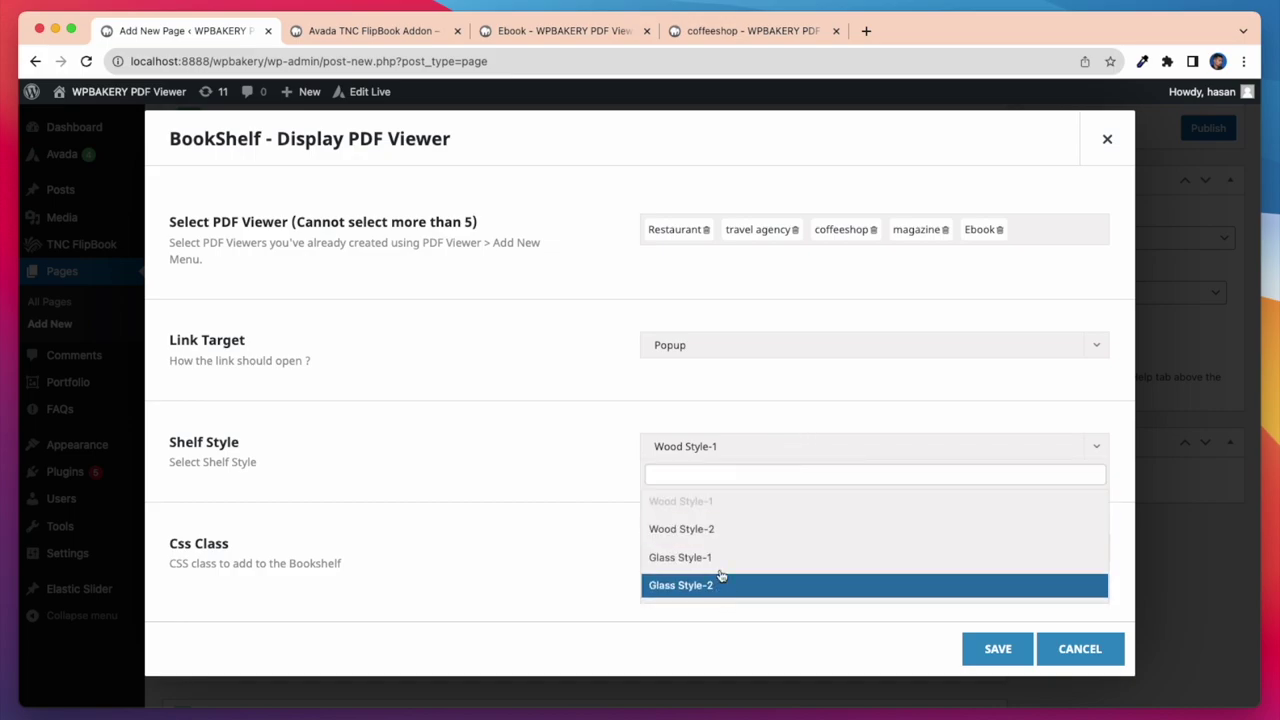
click(766, 450)
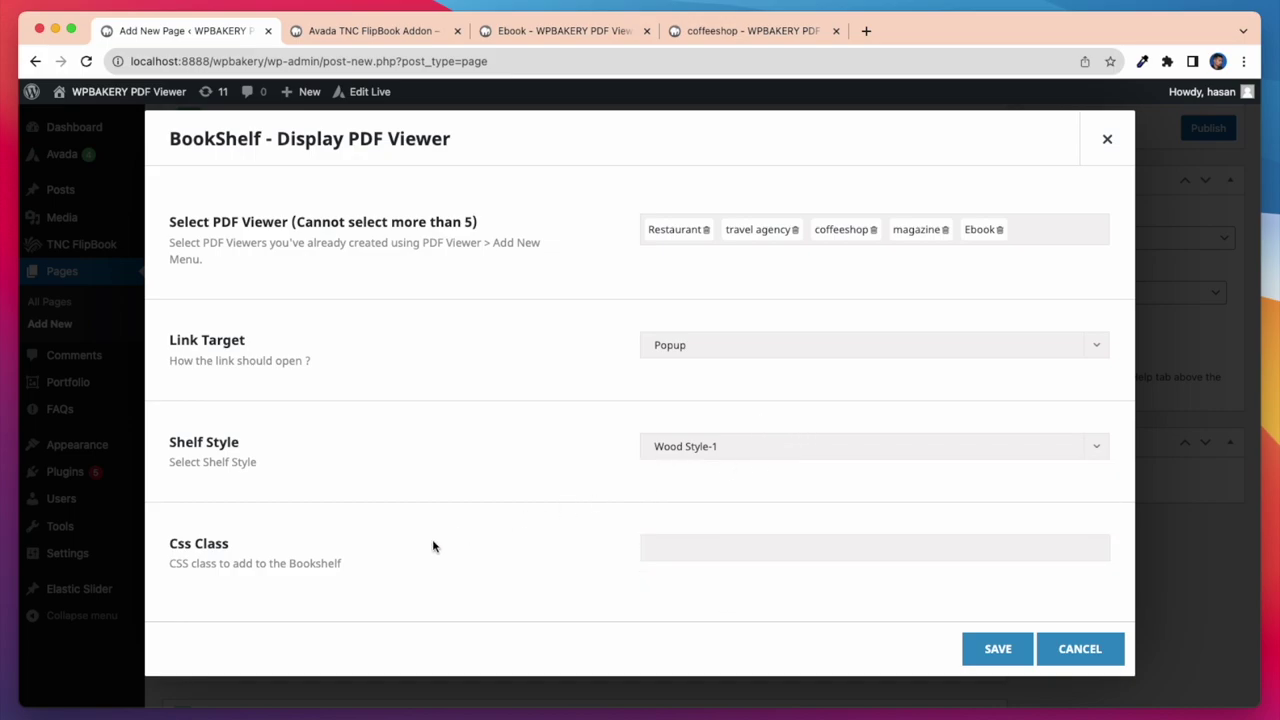
click(995, 647)
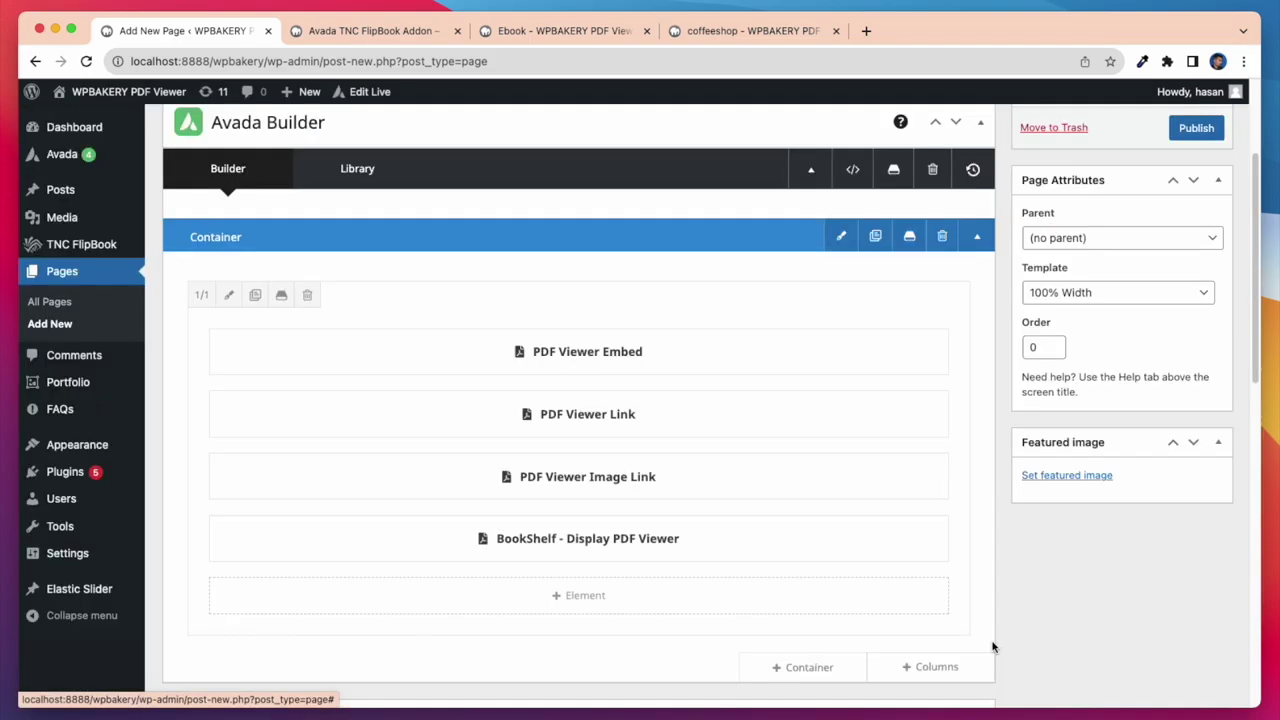
scroll(908, 572, up, 3)
click(1192, 204)
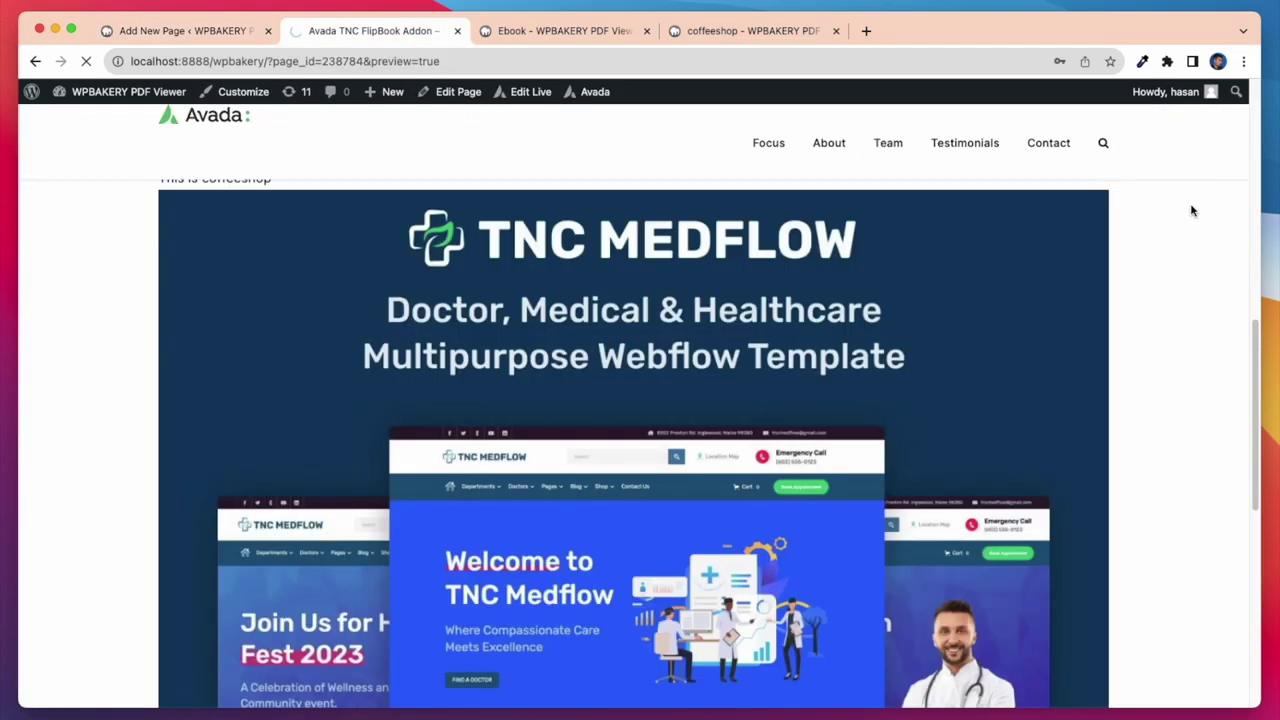
scroll(1190, 210, down, 12)
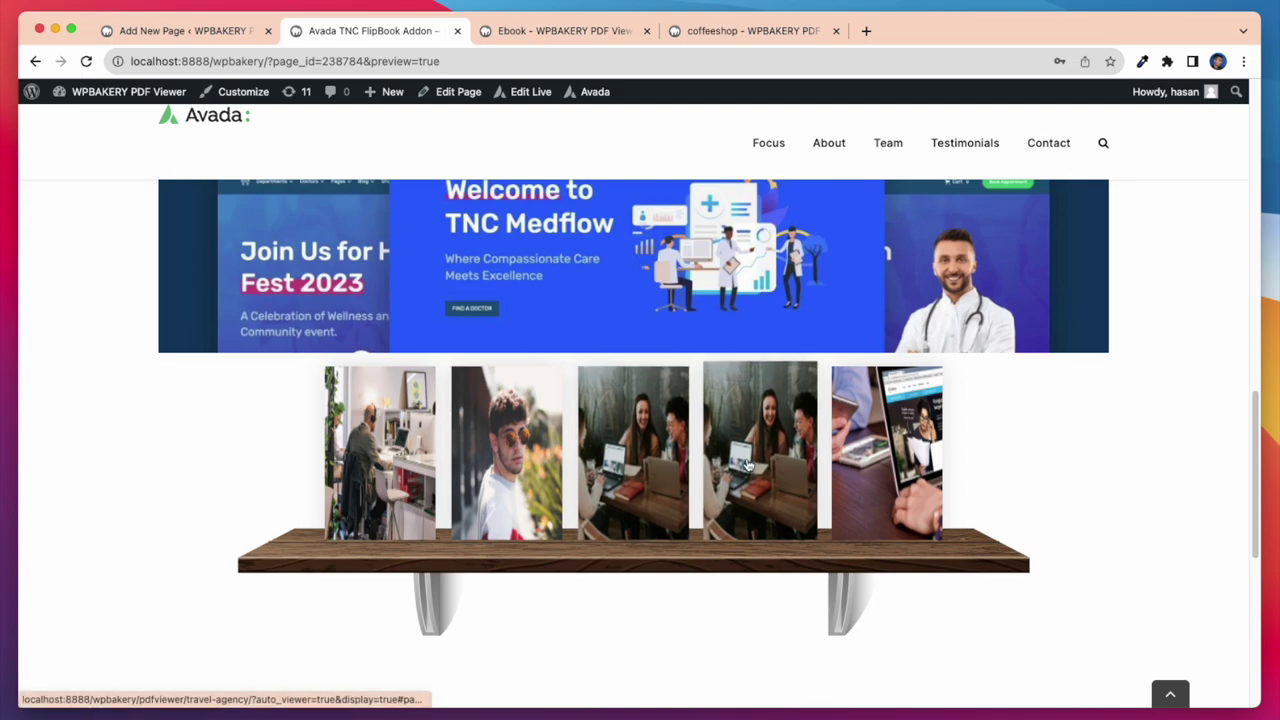
click(400, 477)
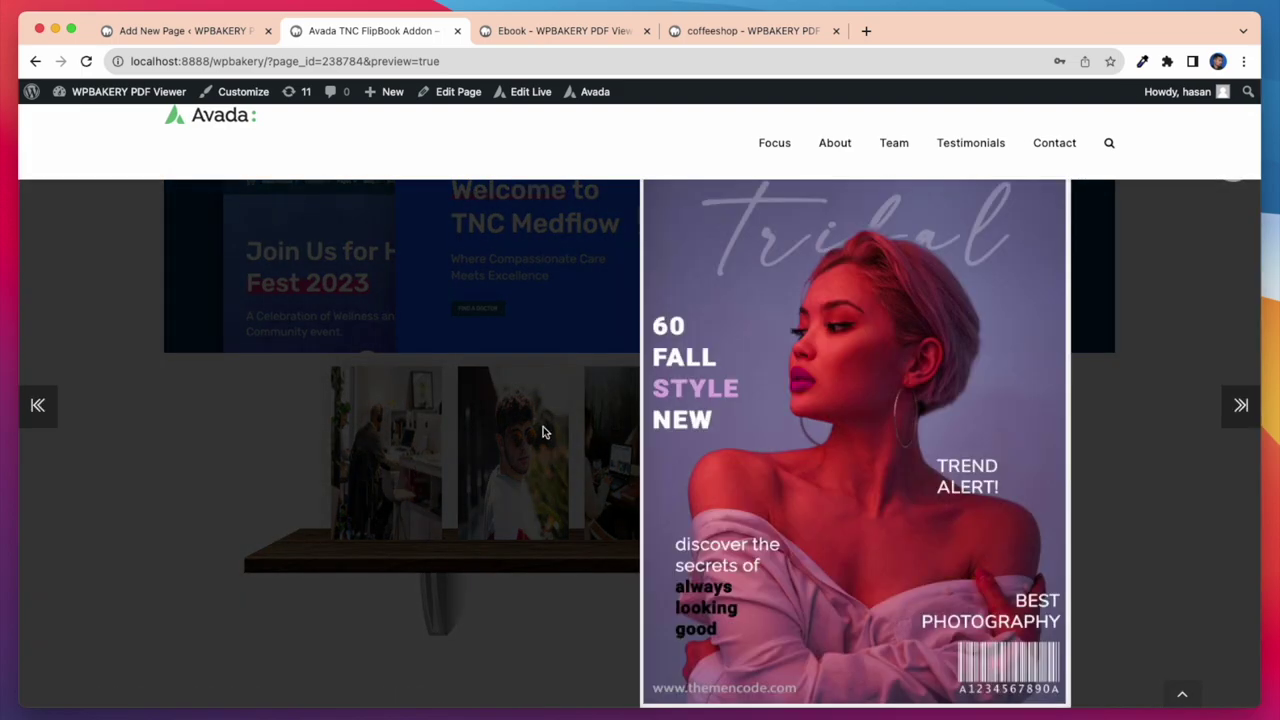
click(1050, 203)
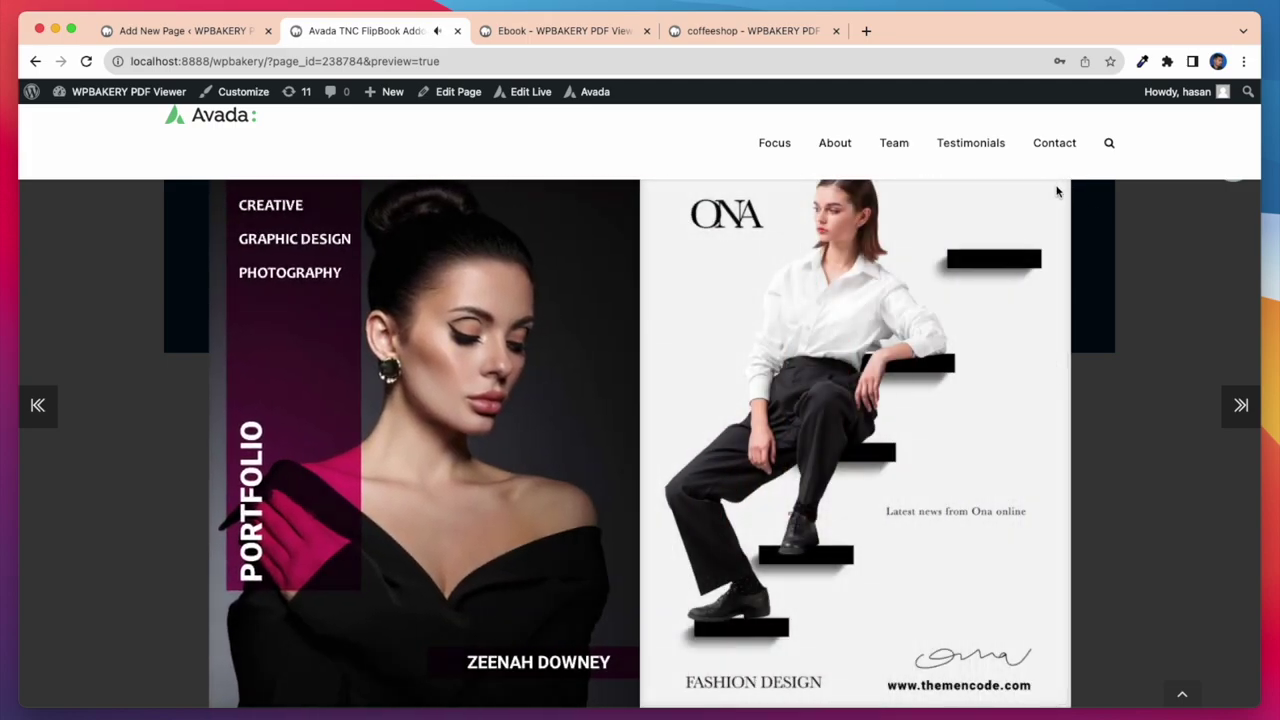
click(1057, 187)
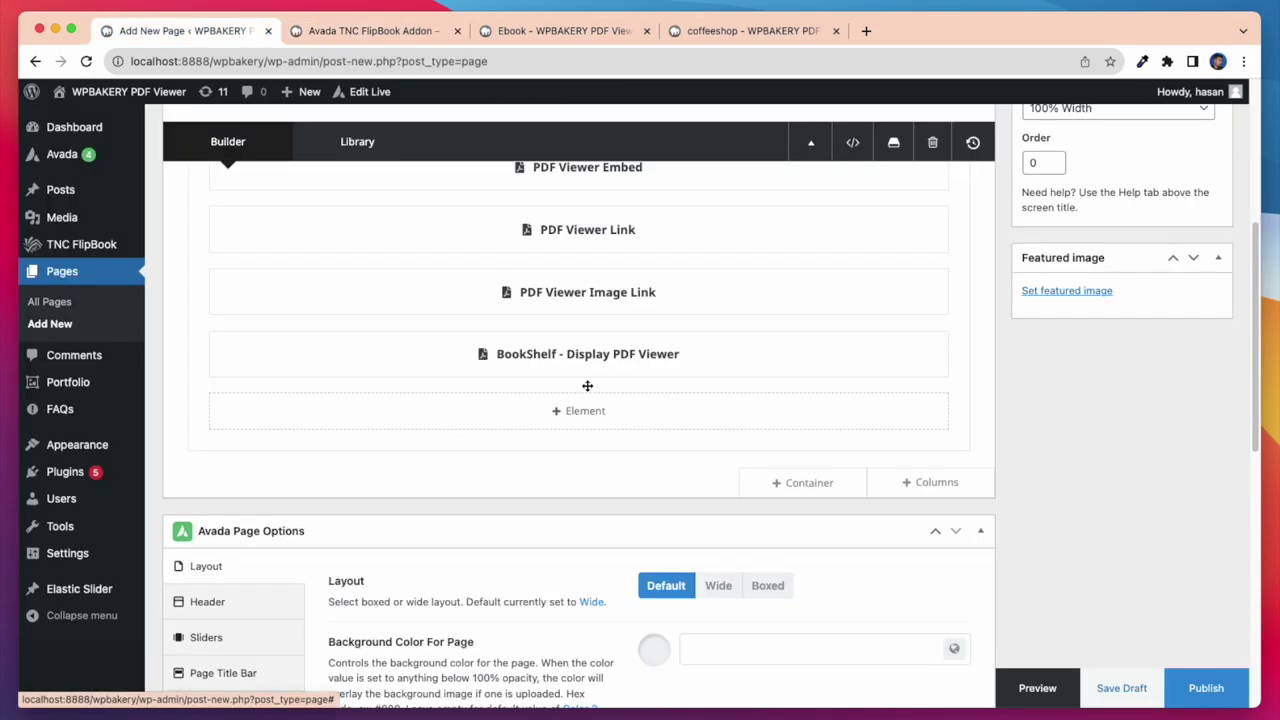
Add a List/Grid - Display PDF Viewer element below the BookShelf
click(594, 411)
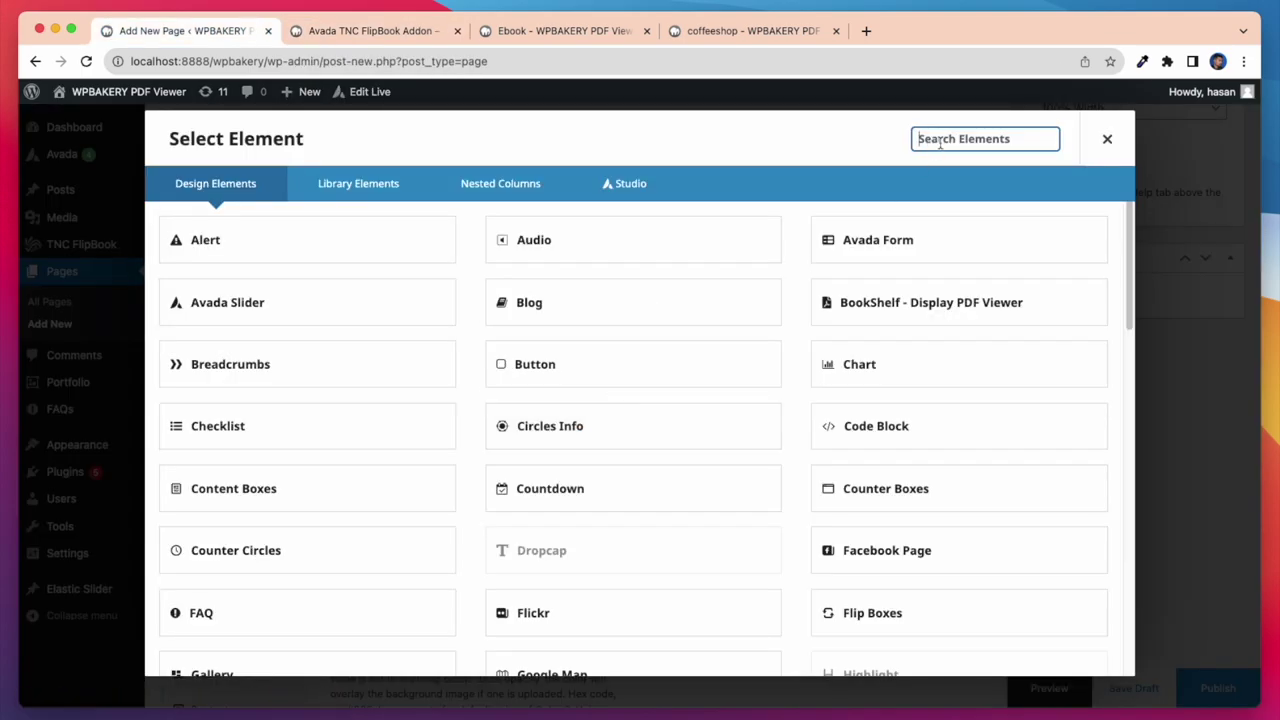
text(pdf)
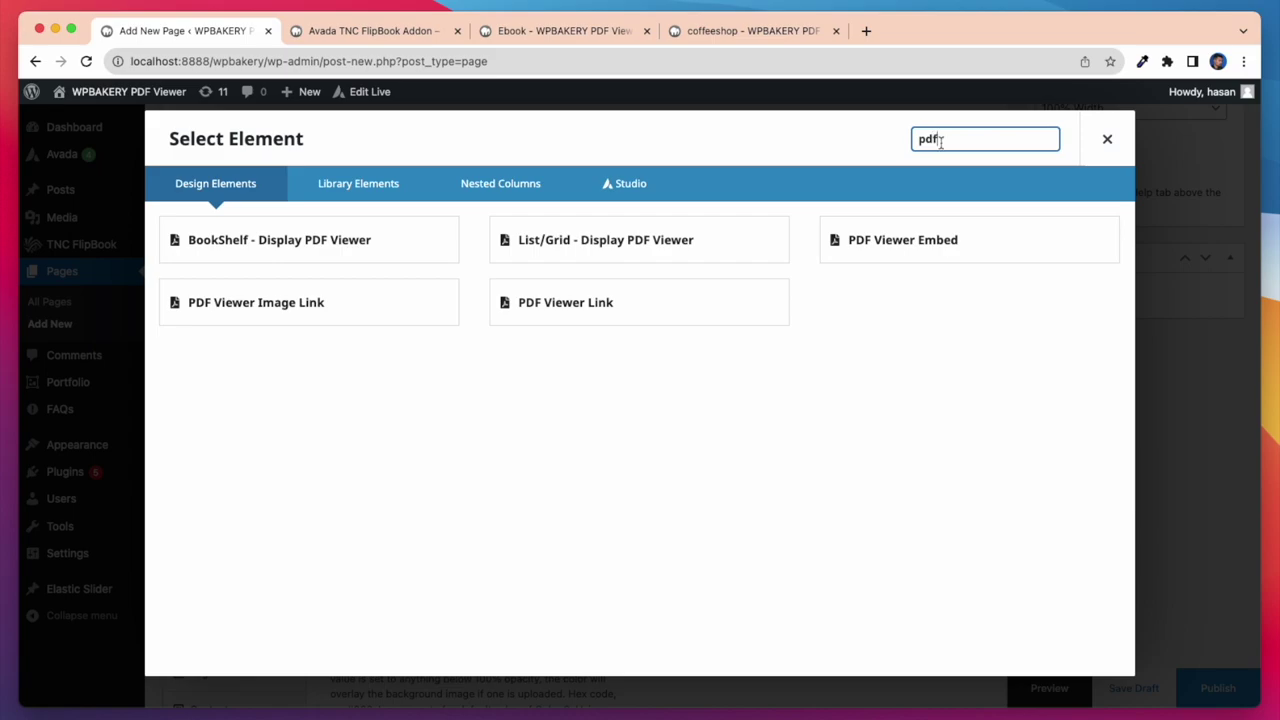
click(591, 262)
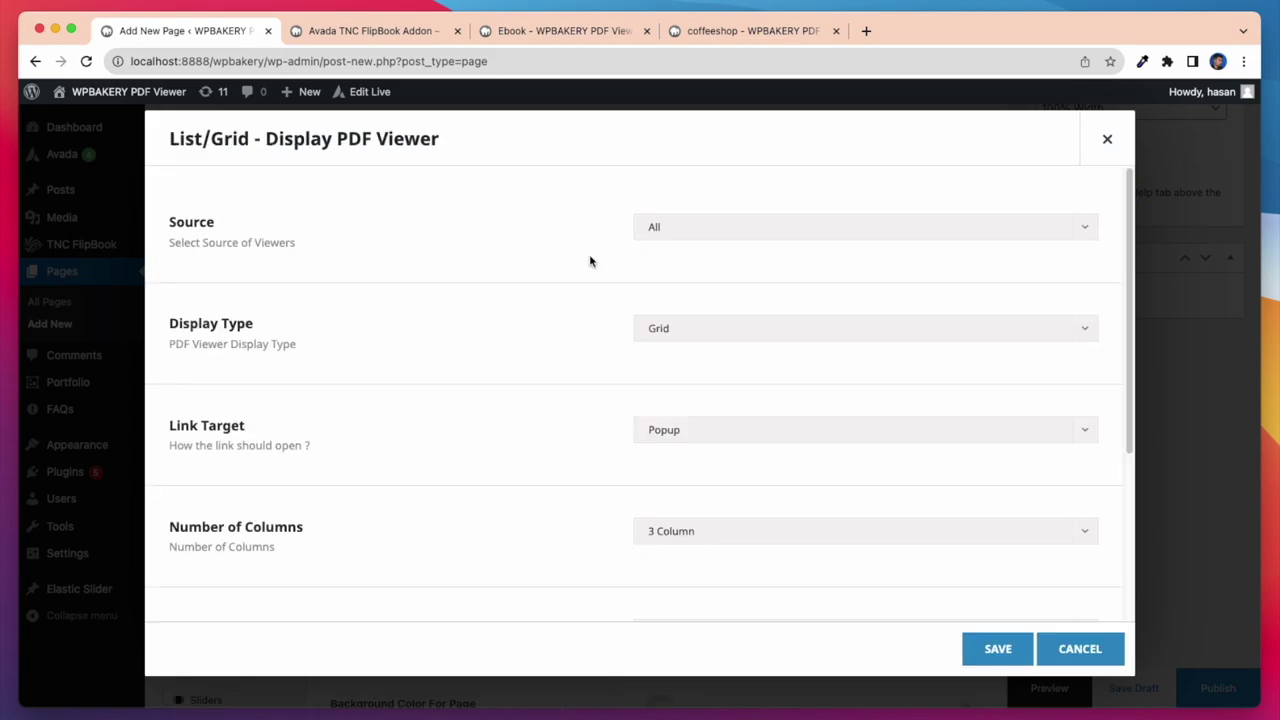
Keep Source All and Display Type Grid, and save the List/Grid element
click(815, 234)
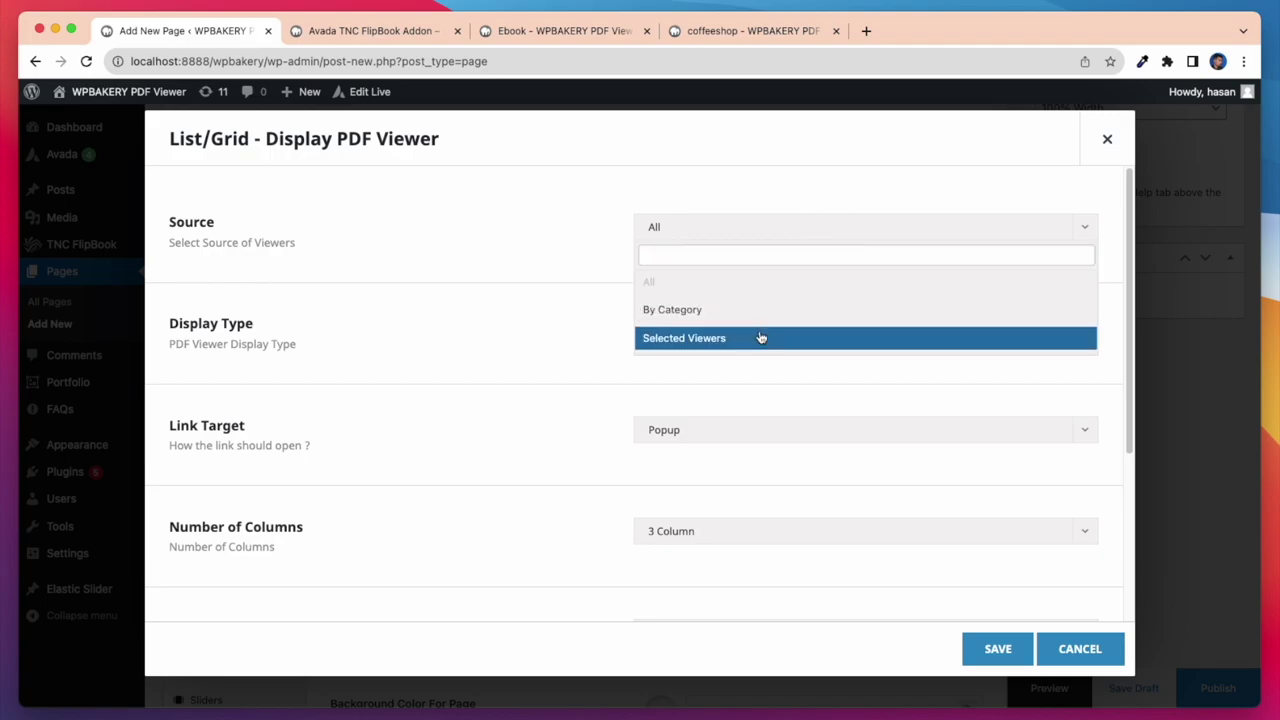
click(737, 237)
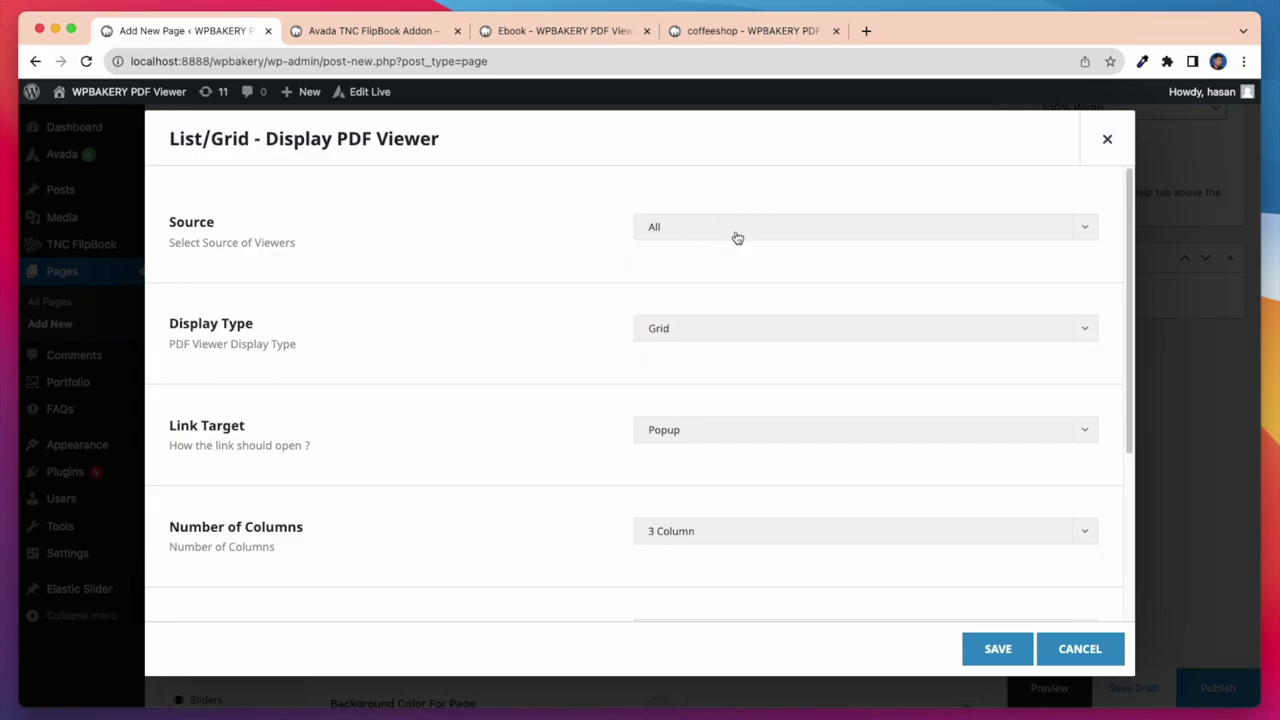
click(709, 330)
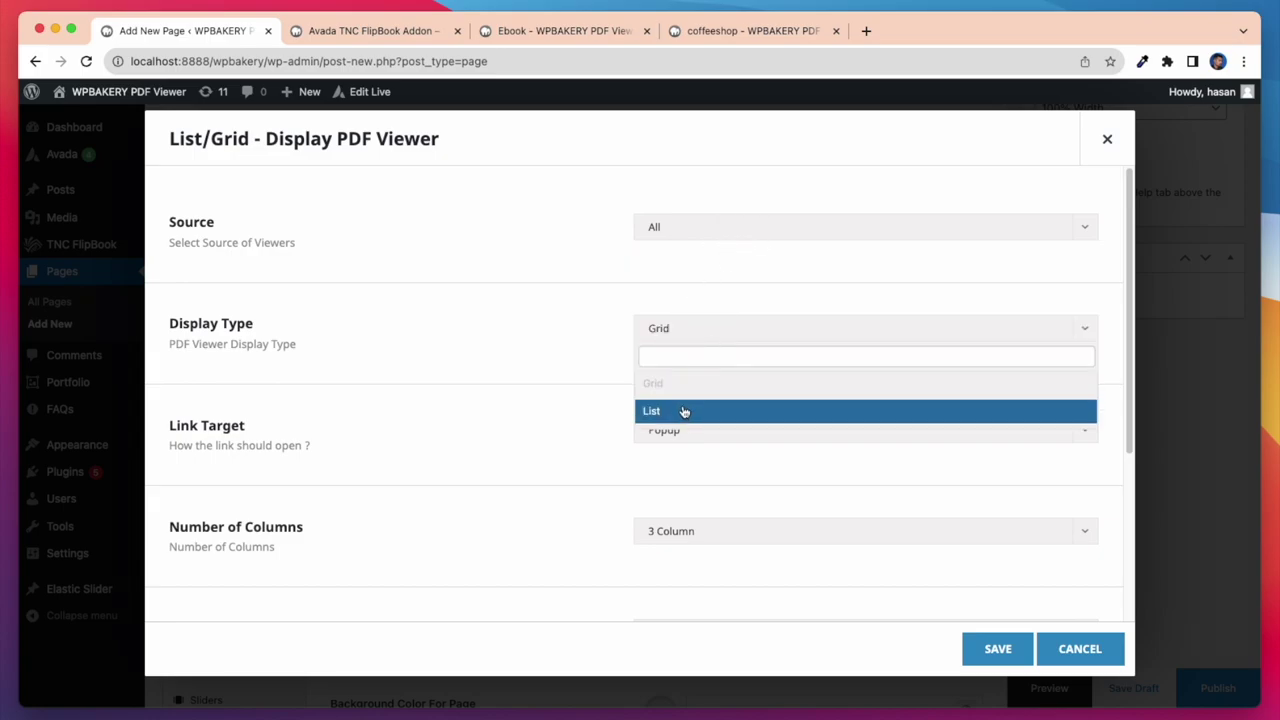
click(733, 327)
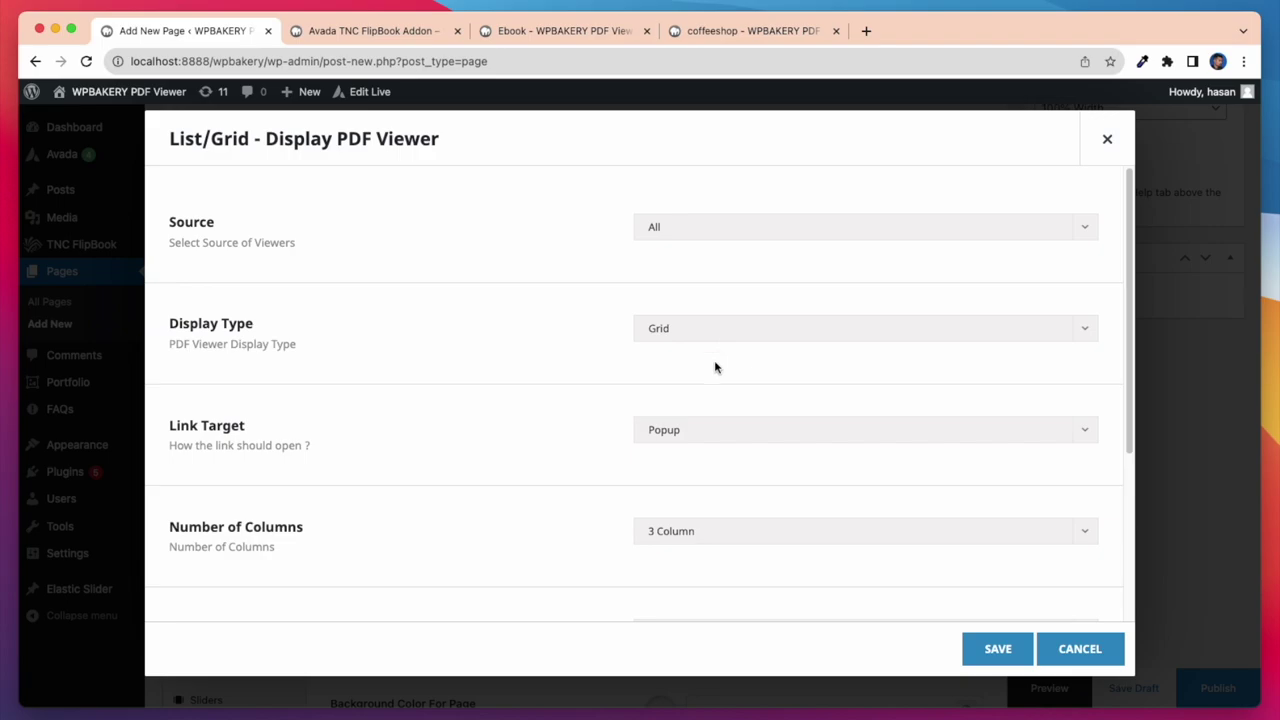
scroll(711, 524, down, 3)
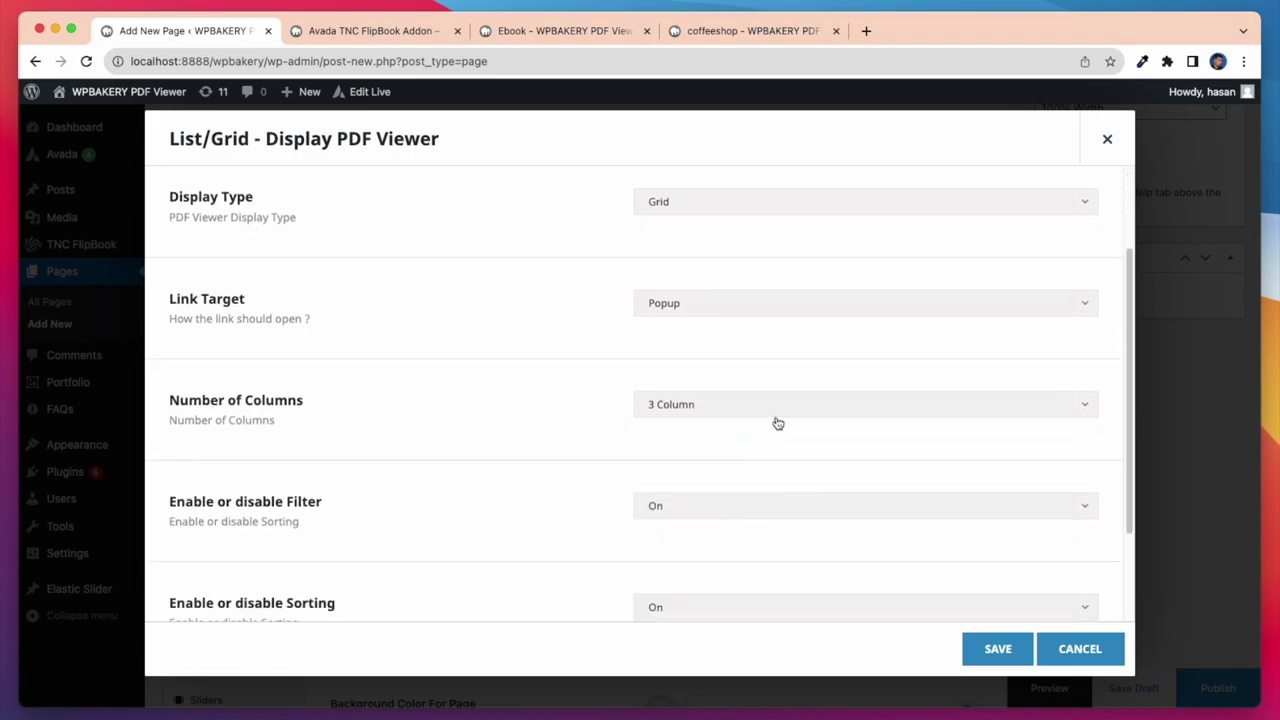
scroll(674, 469, down, 3)
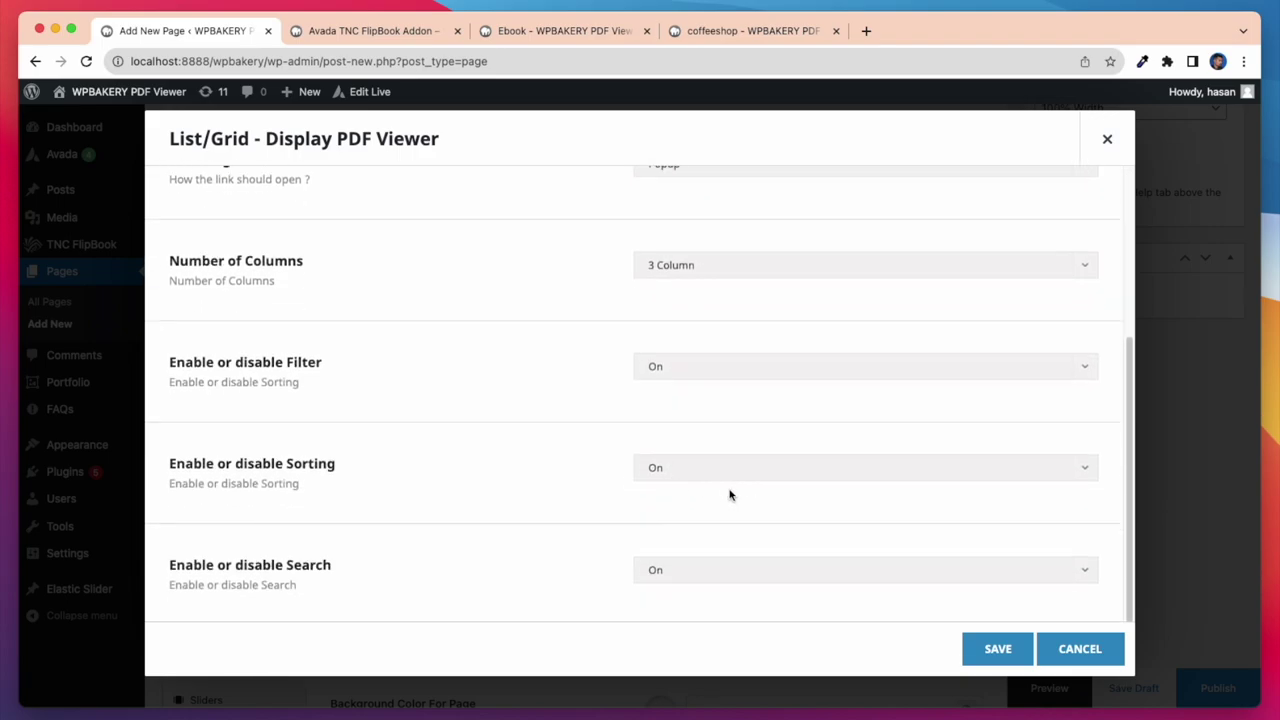
click(997, 646)
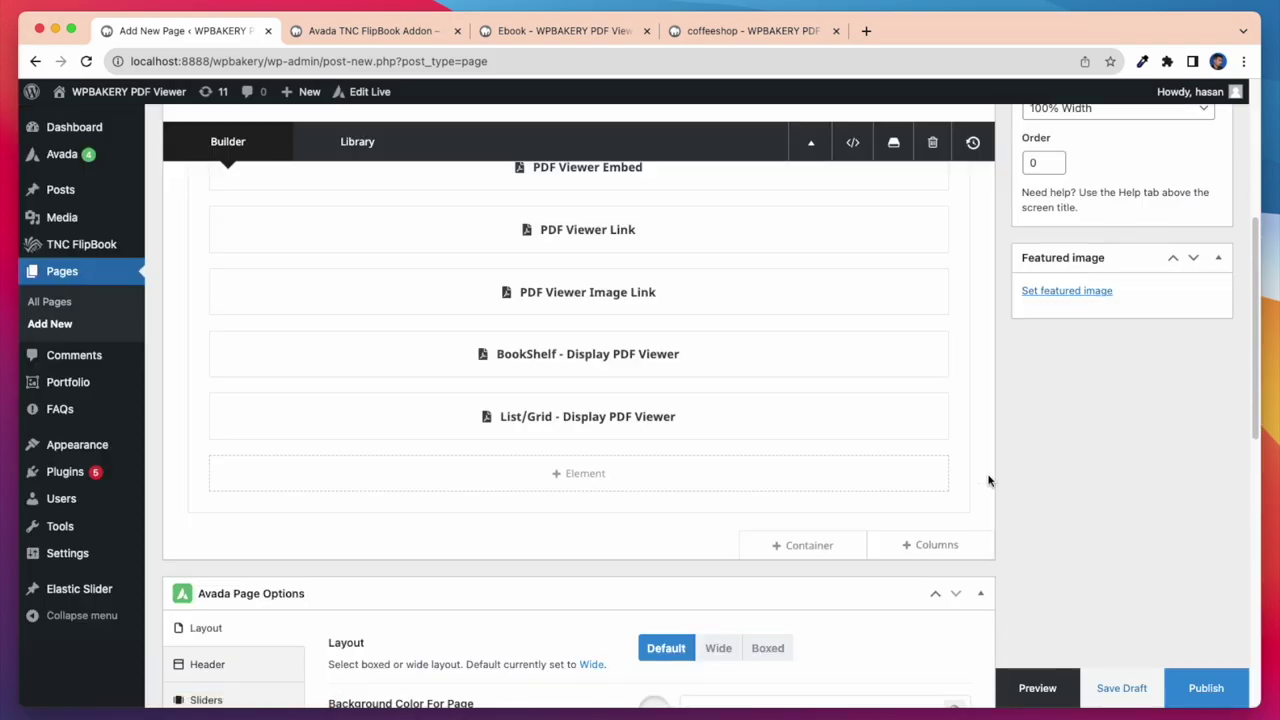
Preview the page and sort the PDF grid on the site alphabetically
scroll(1030, 462, up, 5)
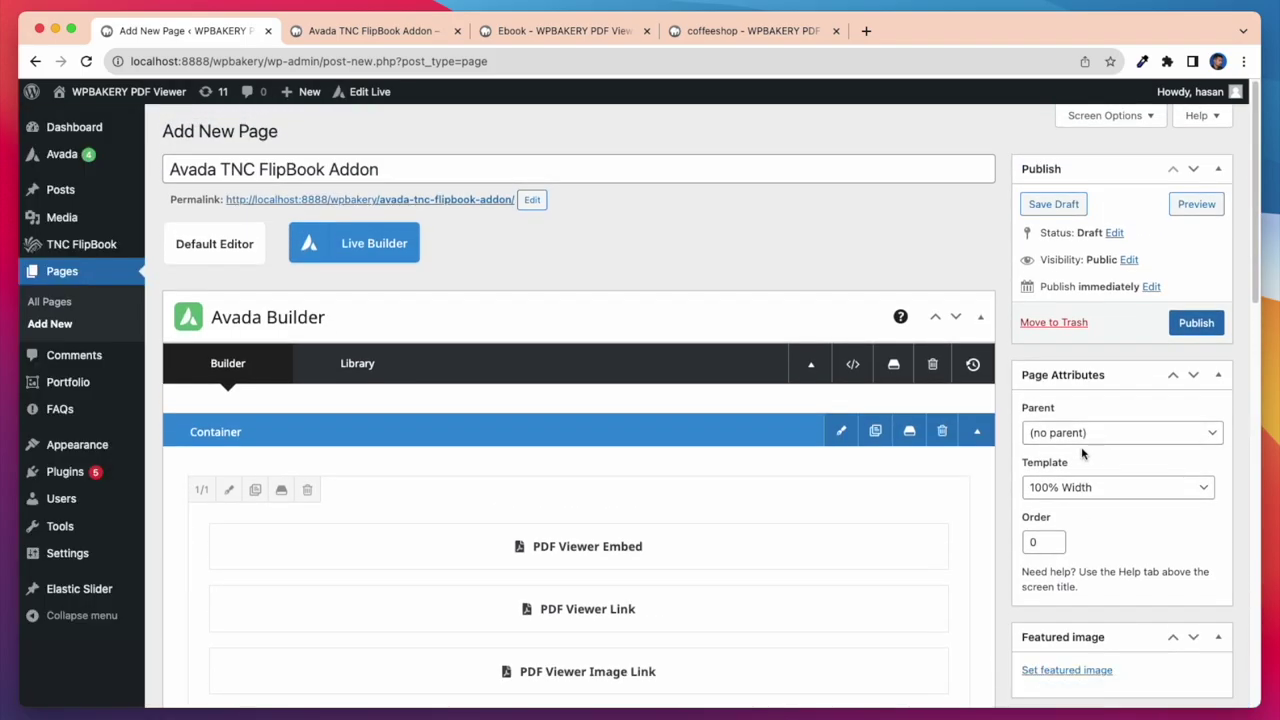
click(1193, 206)
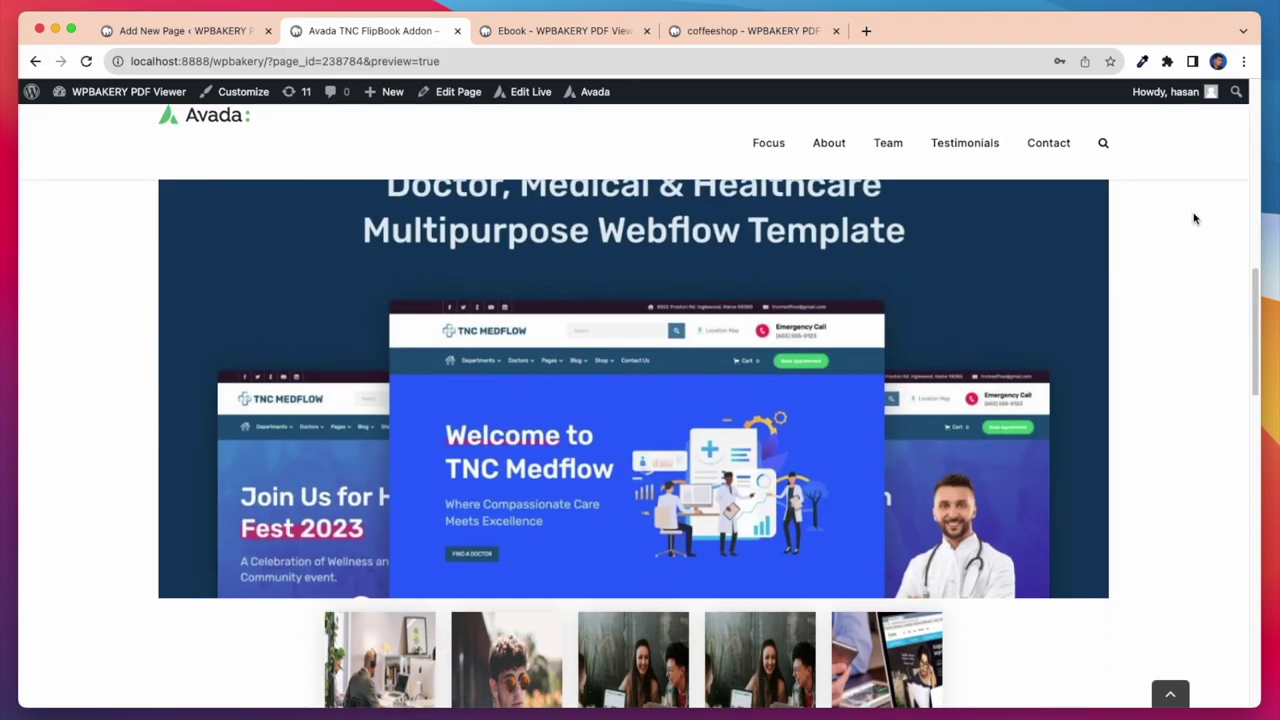
scroll(1193, 218, down, 10)
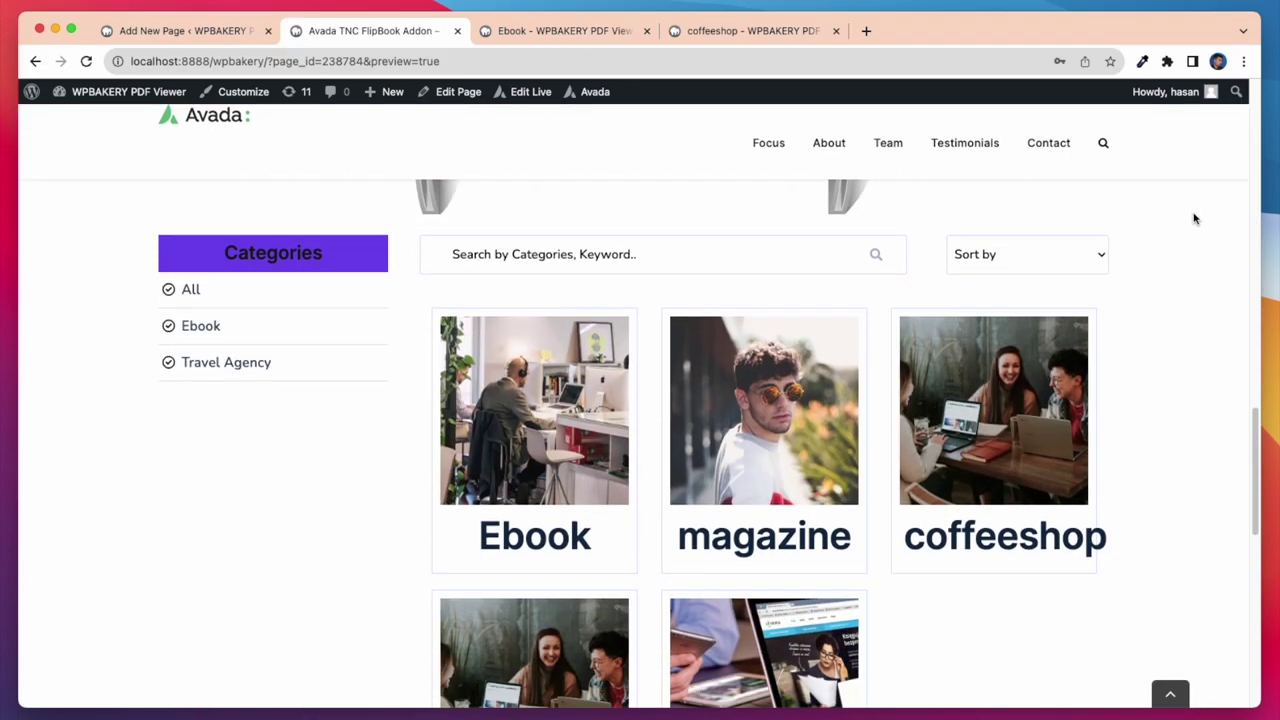
scroll(1193, 218, down, 2)
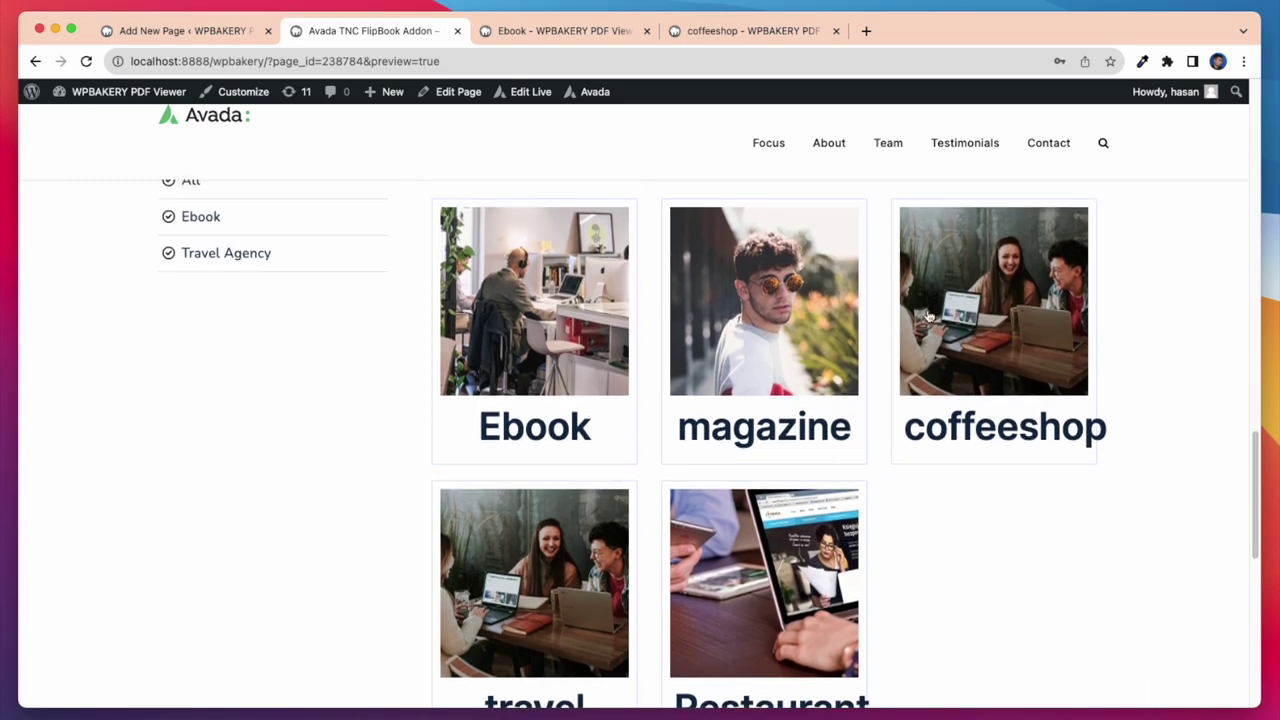
scroll(762, 628, up, 2)
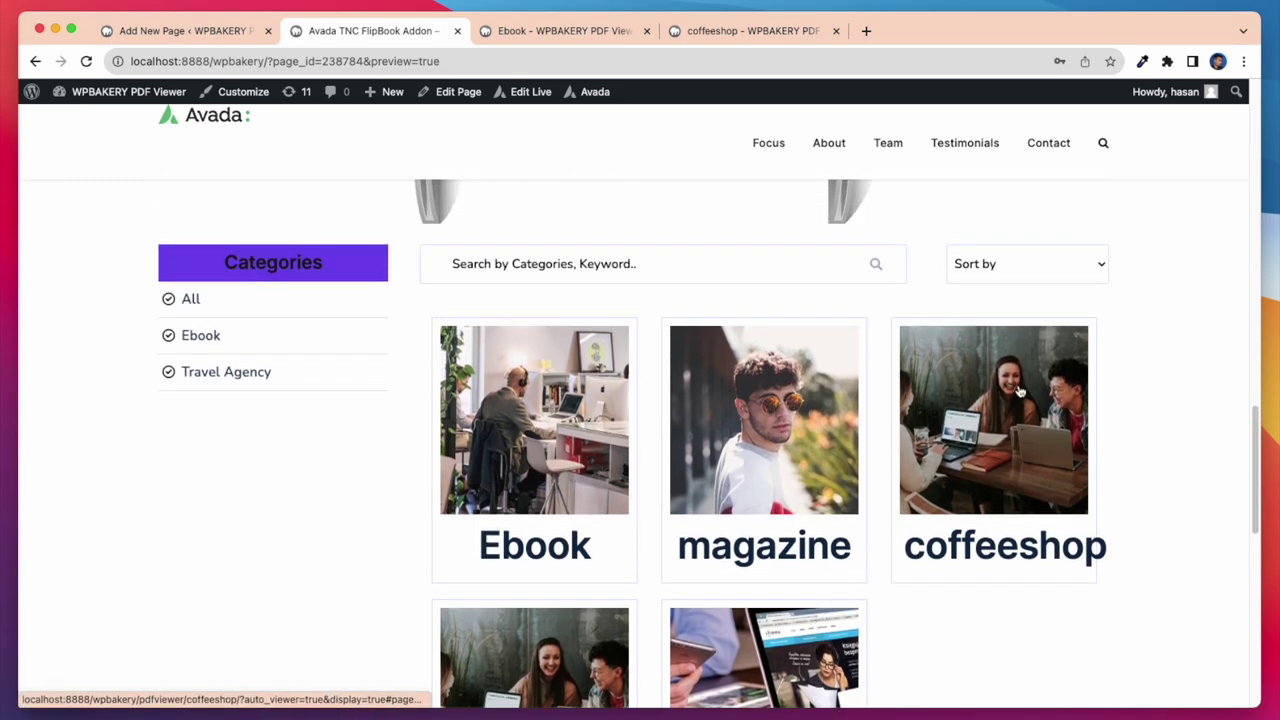
click(1047, 277)
click(1021, 306)
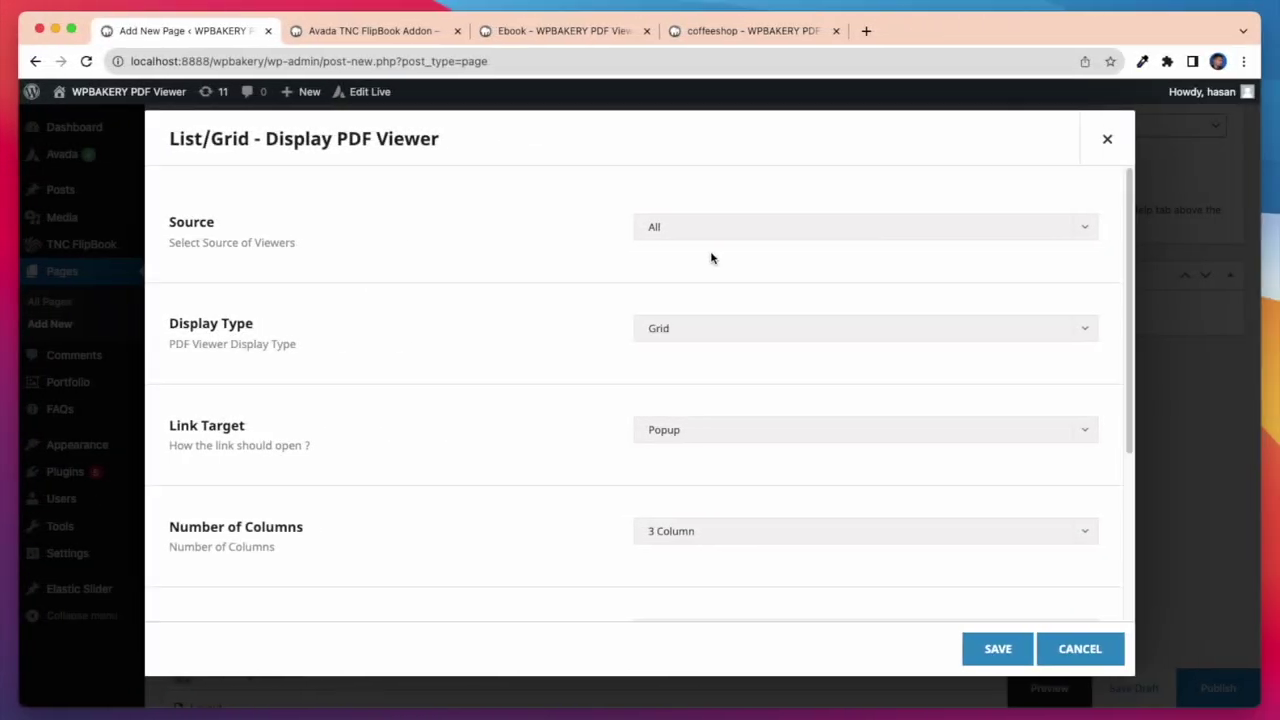
Switch the second List/Grid element's display type to List and save it
click(733, 330)
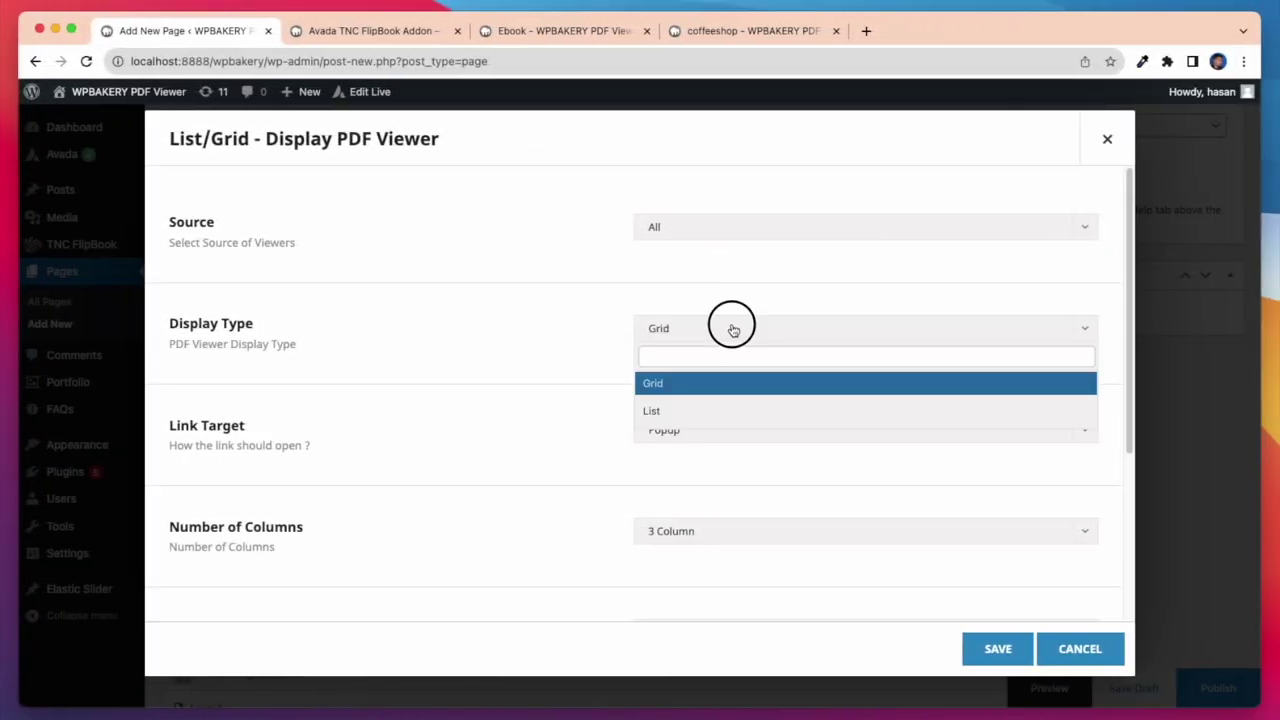
click(682, 416)
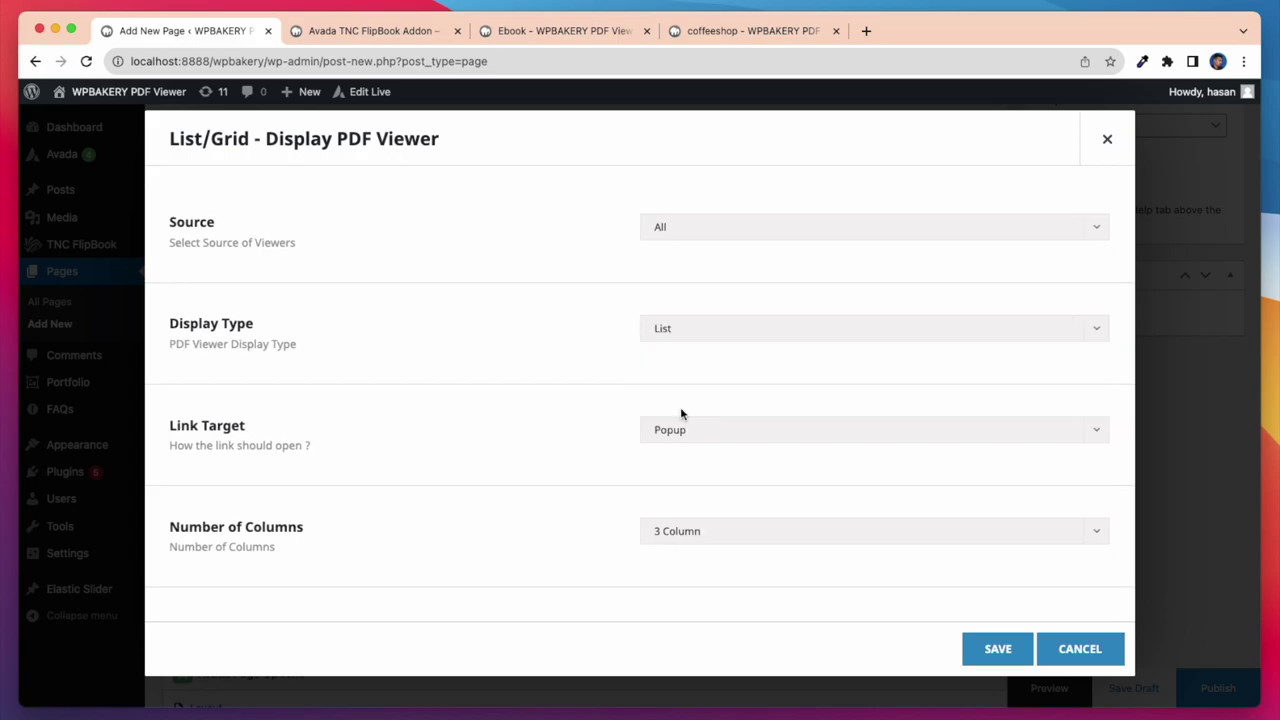
click(997, 648)
Preview the updated page and scroll through the PDF grid and list
scroll(1160, 200, up, 10)
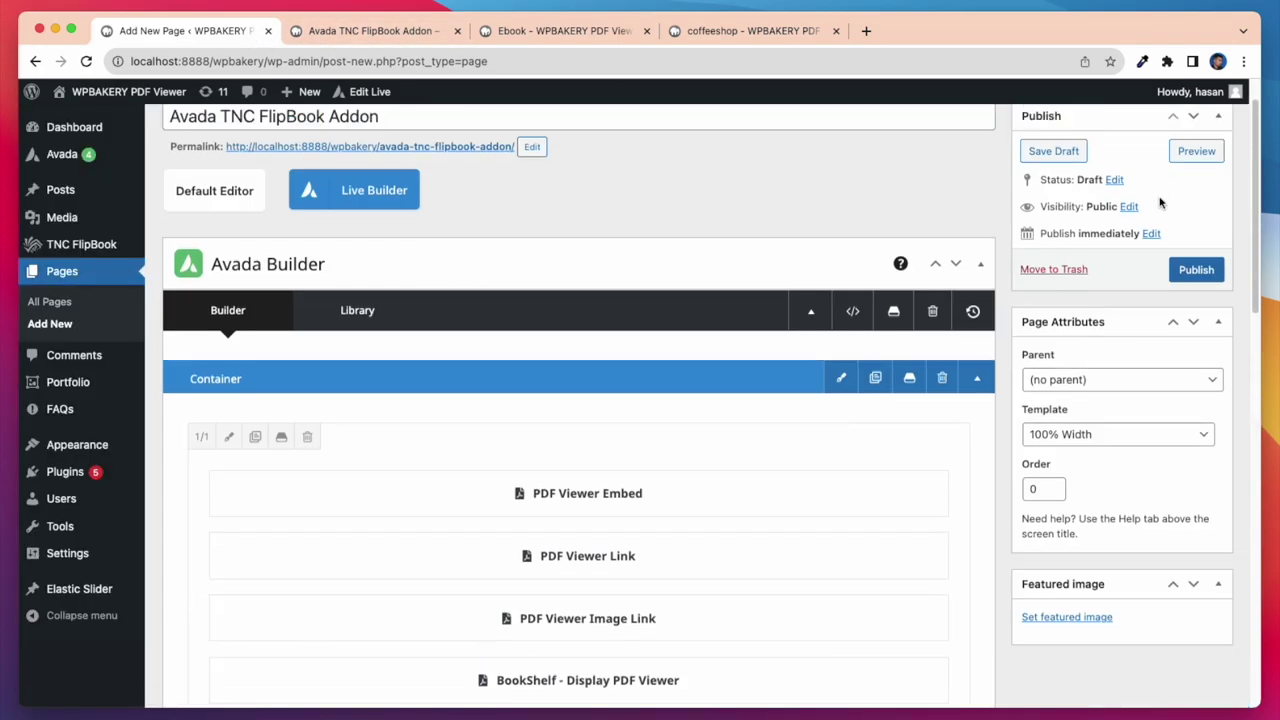
click(1193, 151)
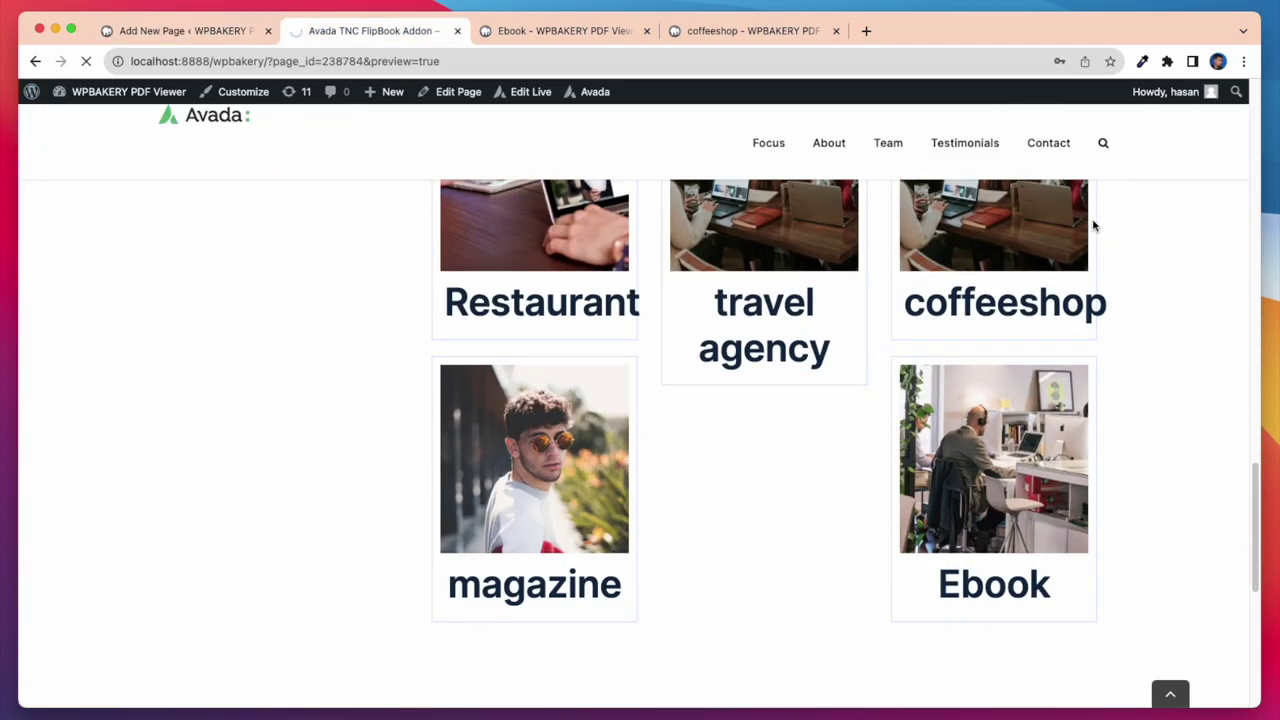
scroll(1093, 225, down, 15)
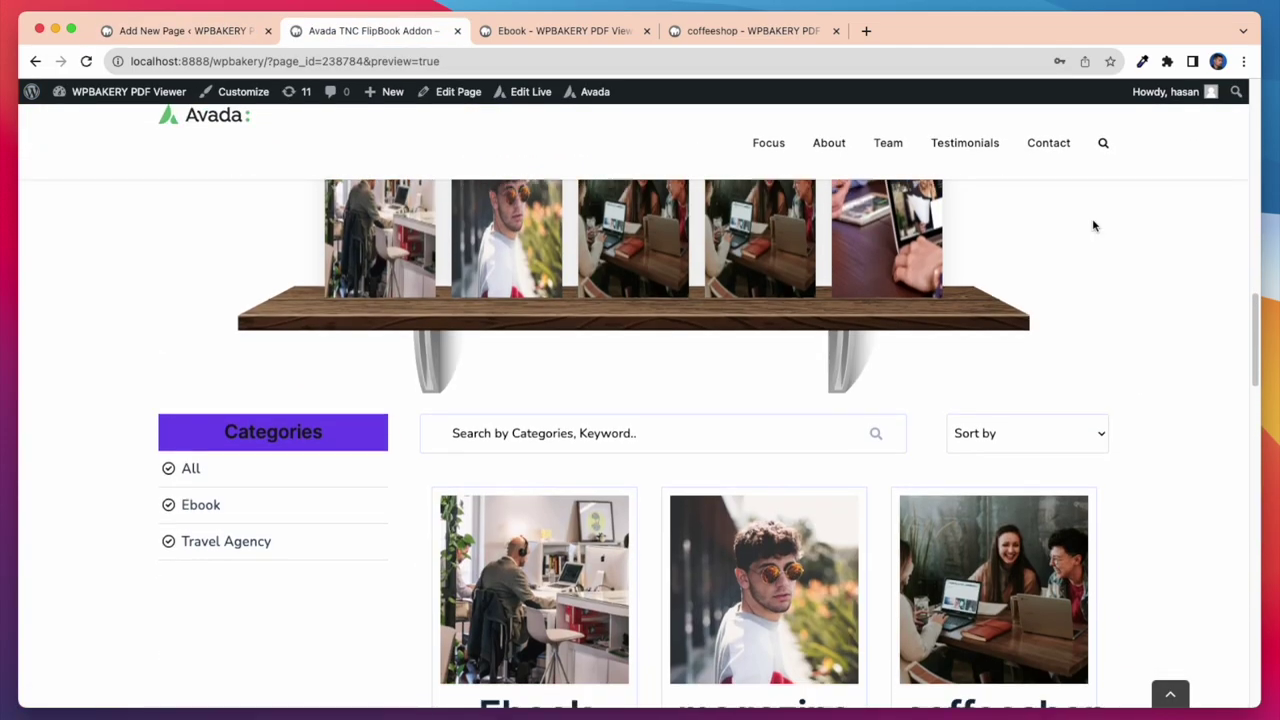
scroll(1093, 225, down, 6)
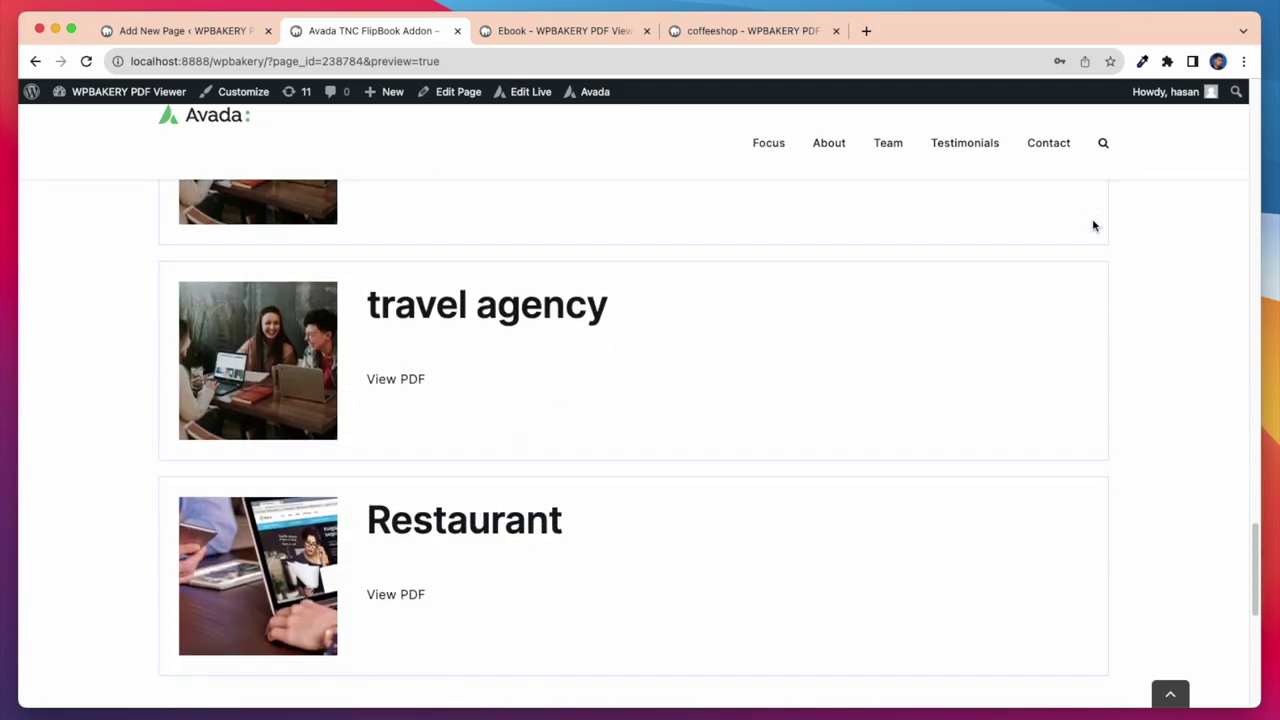
scroll(1093, 225, up, 5)
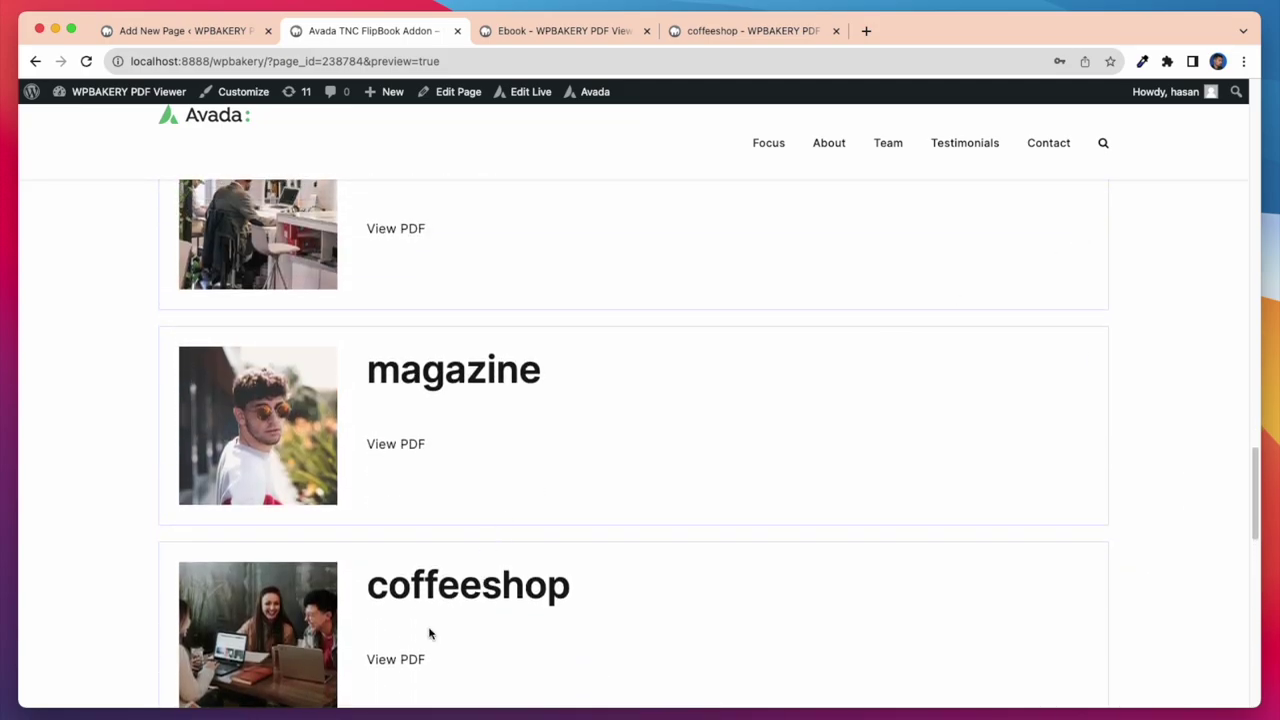
Open the coffeeshop PDF flipbook, turn to the next spread, then close it
click(393, 668)
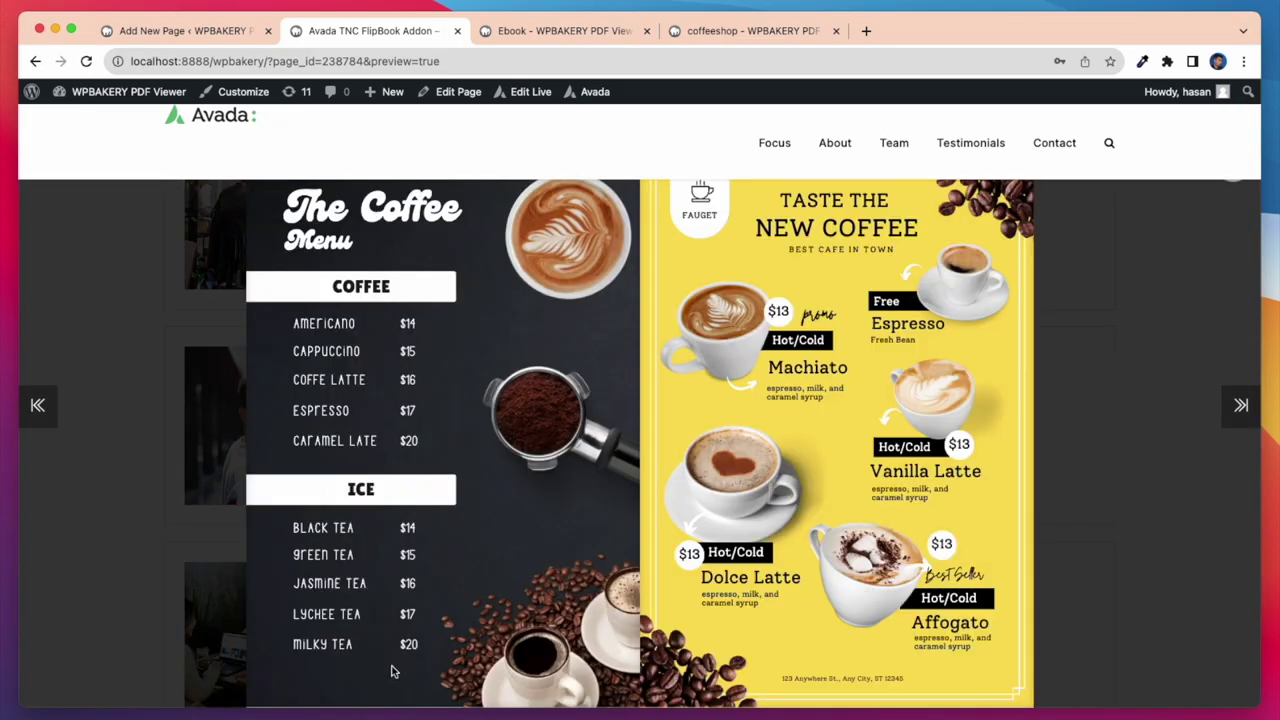
click(1016, 190)
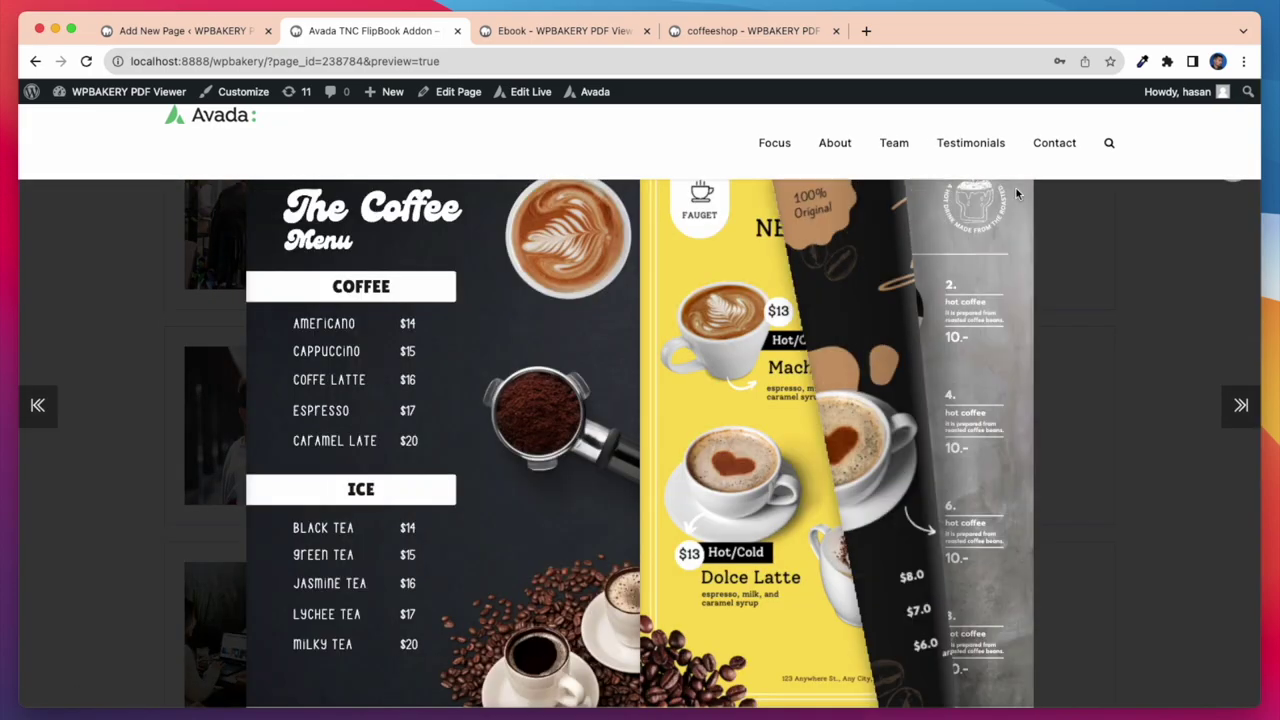
click(1172, 379)
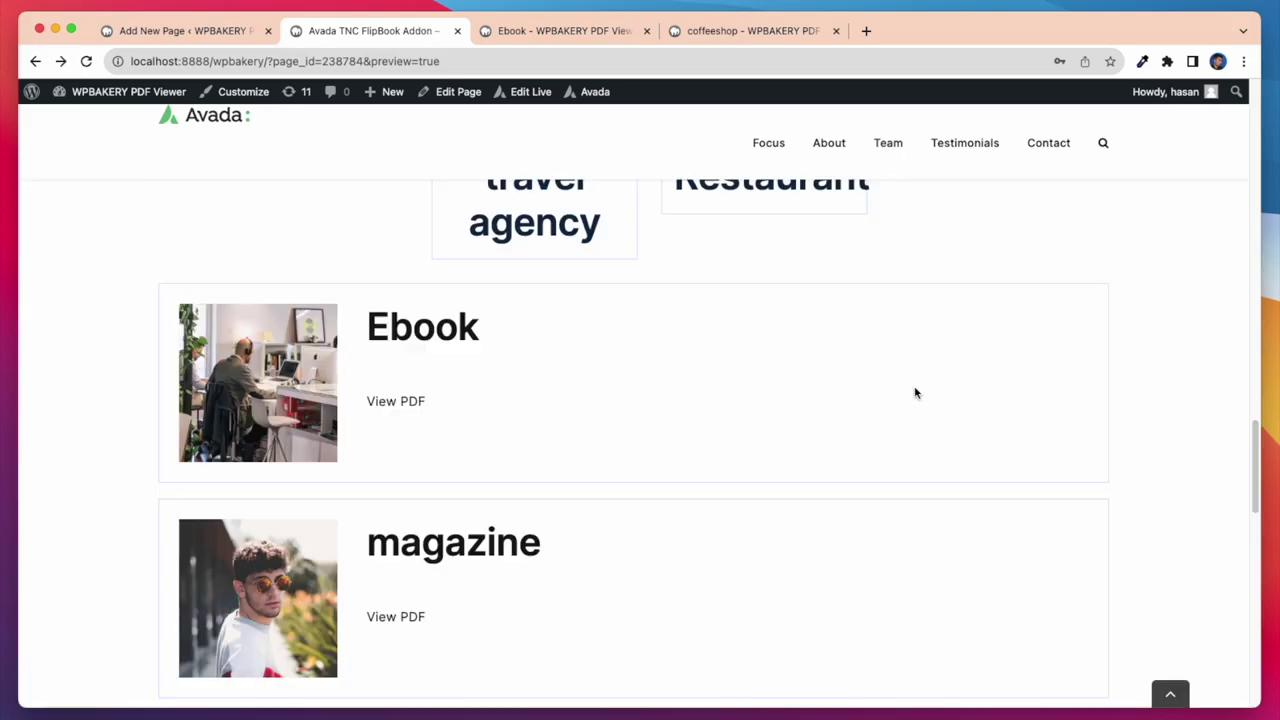
scroll(914, 391, down, 4)
Return to the Add New Page editor tab and scroll to the six PDF elements
scroll(840, 477, up, 15)
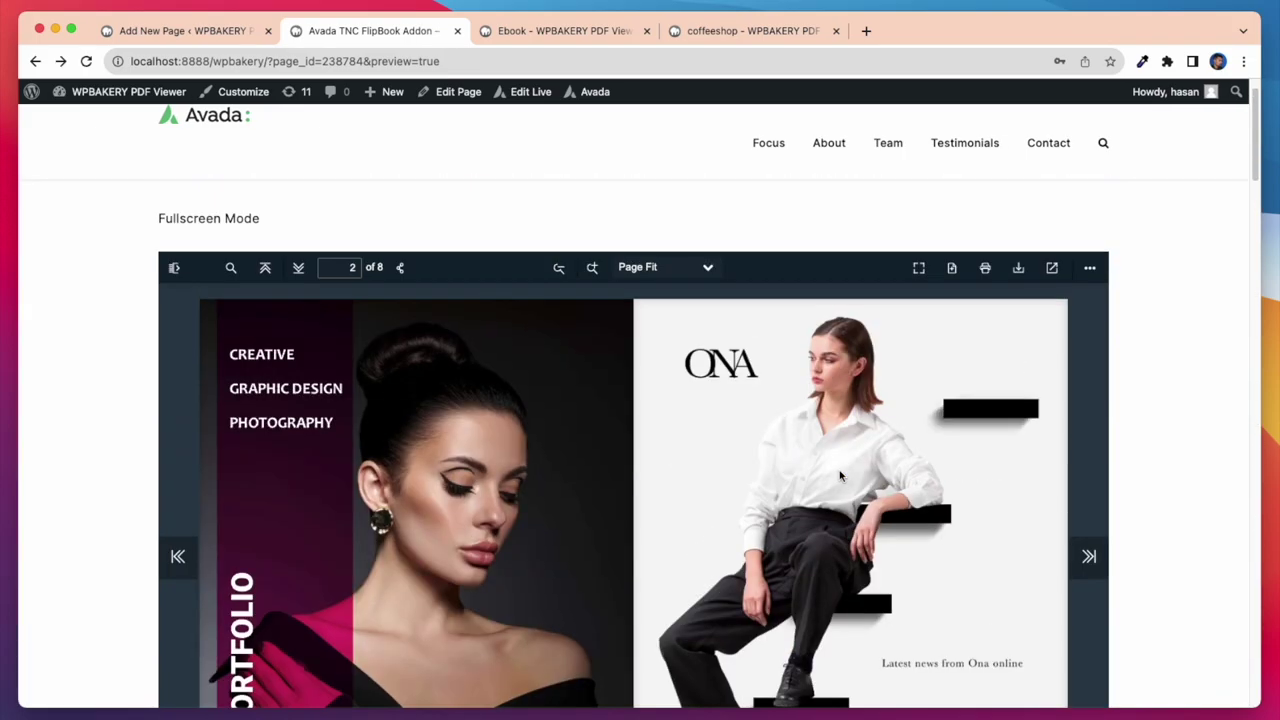
scroll(840, 477, up, 2)
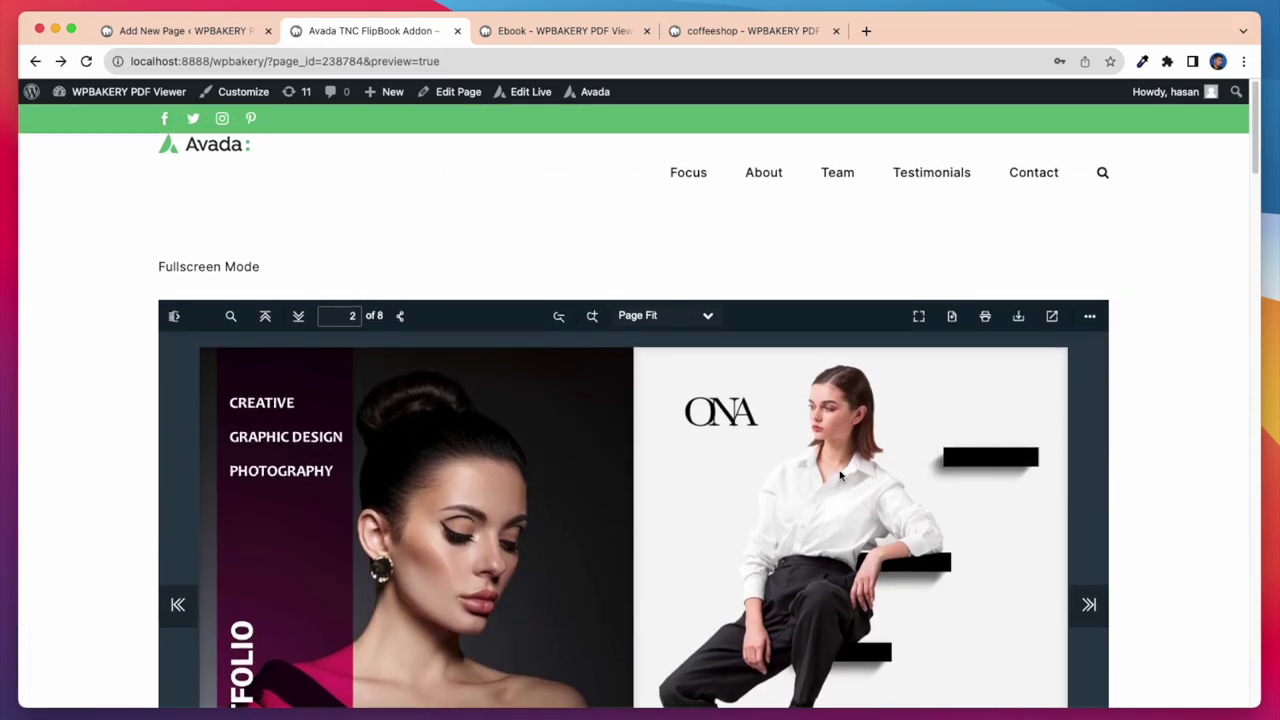
click(181, 33)
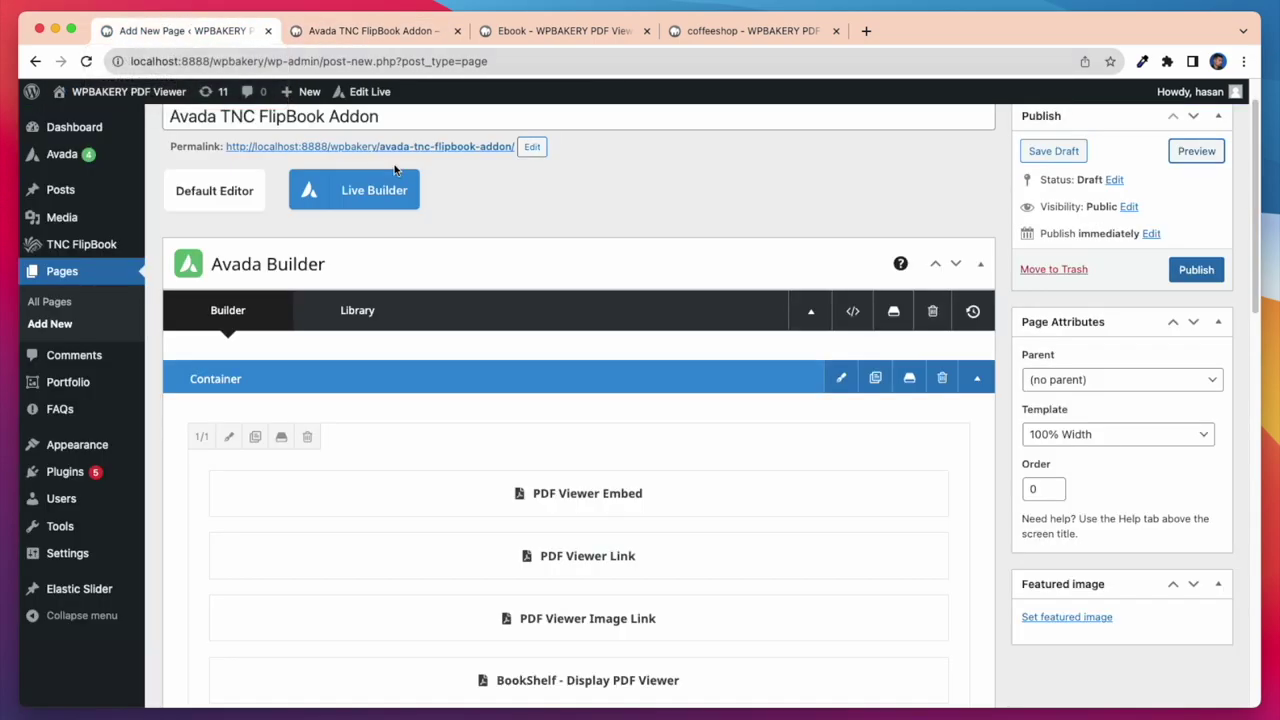
scroll(549, 250, down, 5)
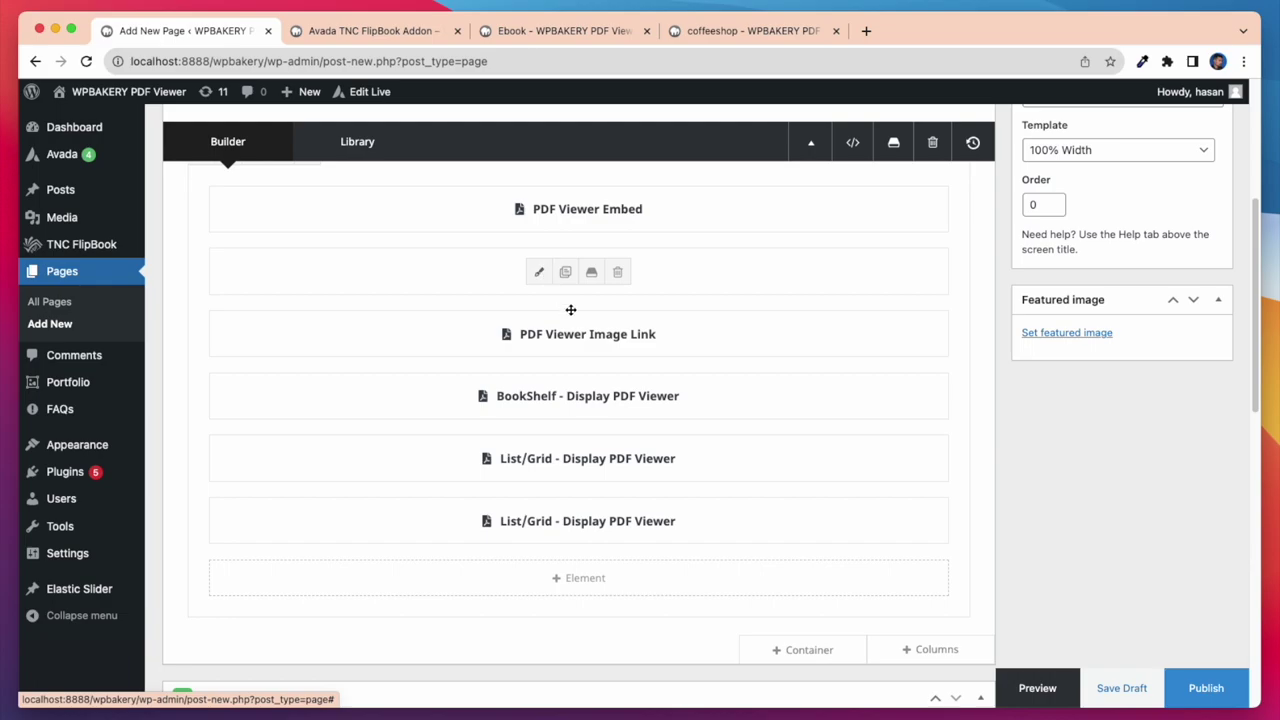